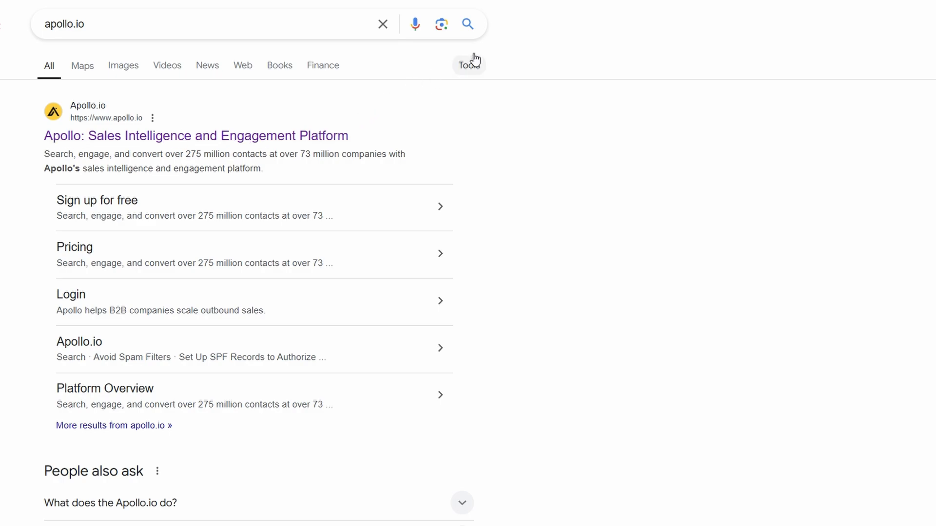
Open the Apollo.io website from the search results and accept all cookies.
left_click(280, 139)
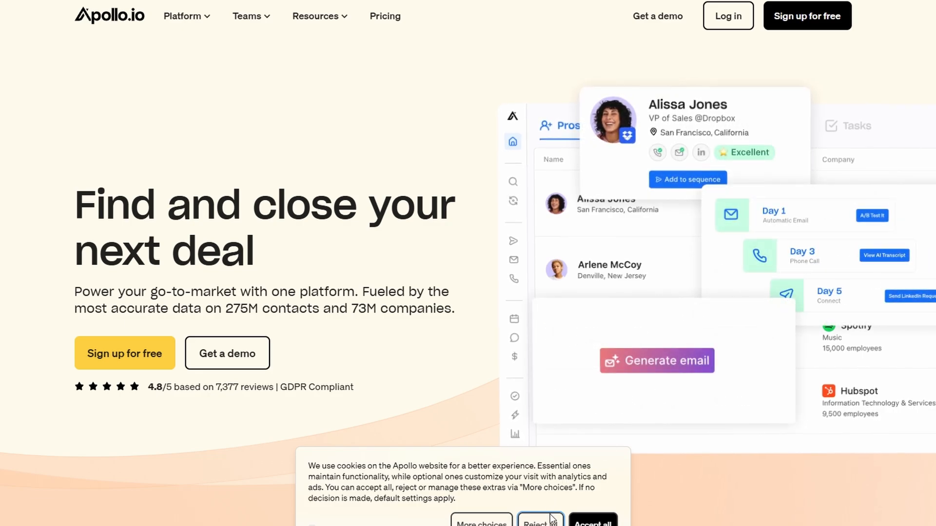
left_click(593, 522)
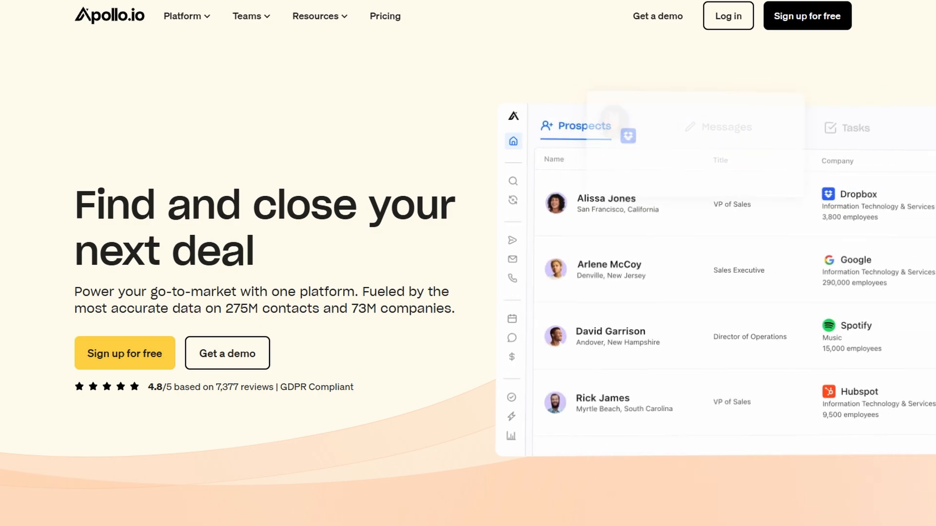
scroll(468, 263, "down", 1)
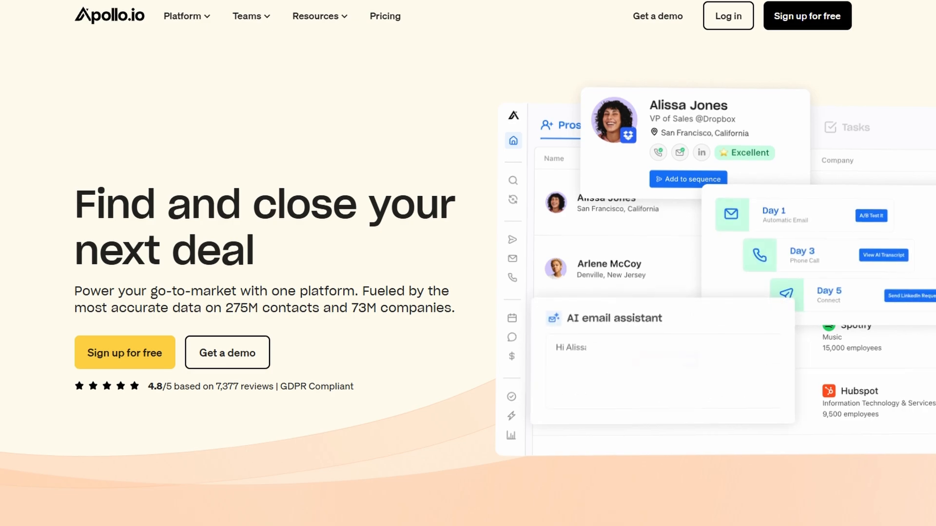
scroll(468, 263, "down", 1)
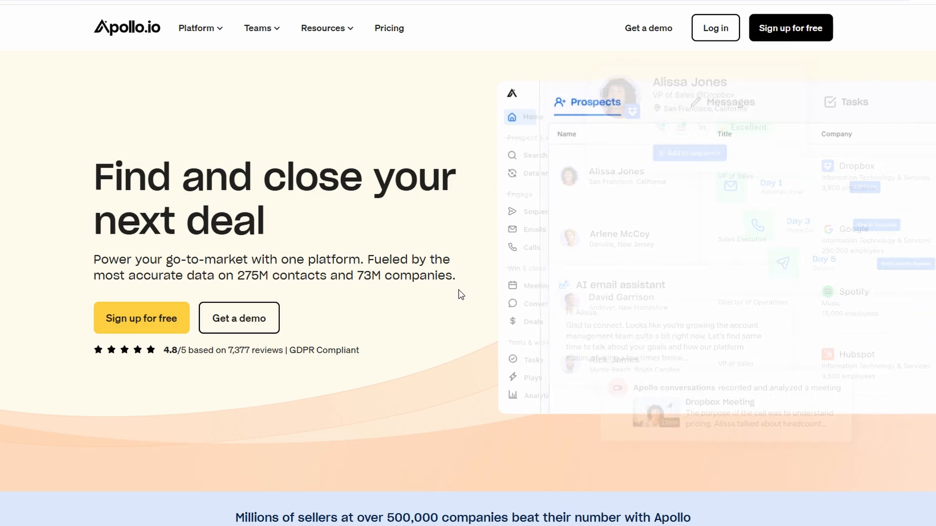
Sign up for a free Apollo account with Google, agreeing to the Terms of Service and Privacy Policy.
left_click(135, 321)
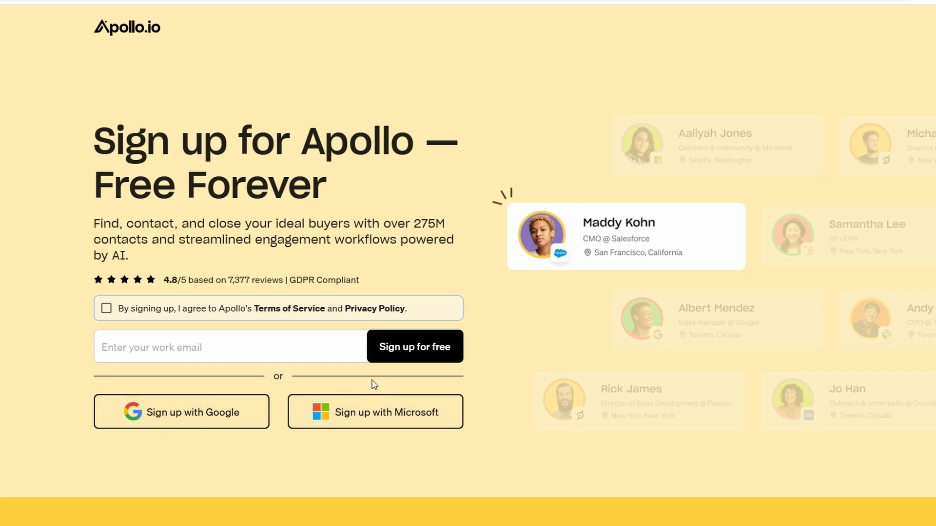
left_click(237, 409)
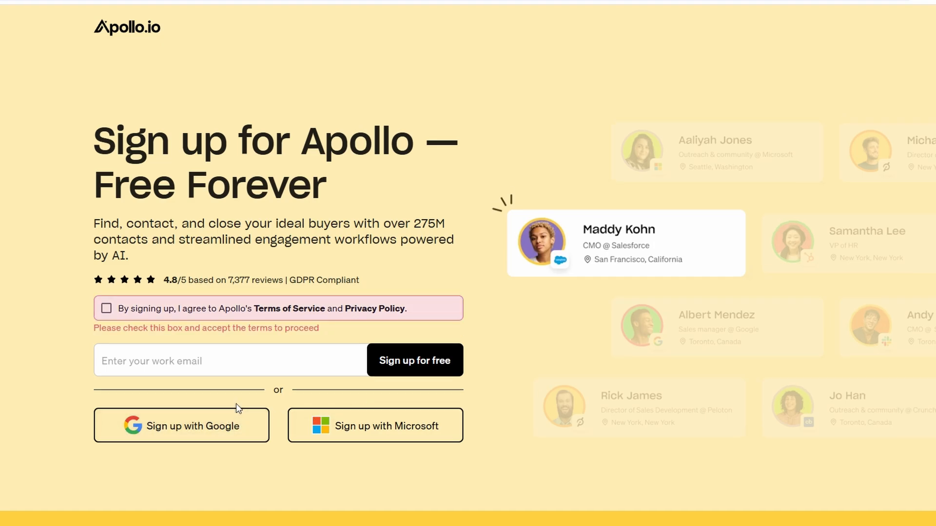
left_click(112, 312)
left_click(247, 425)
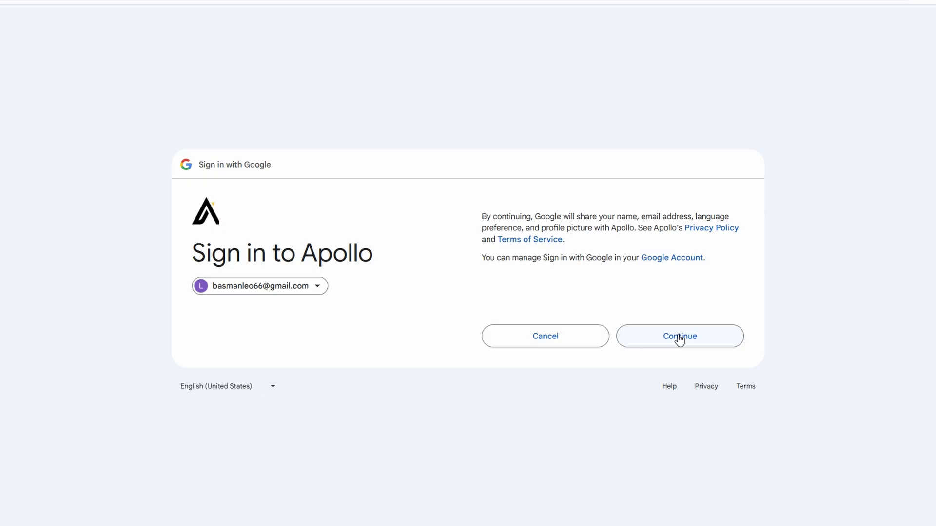
left_click(679, 338)
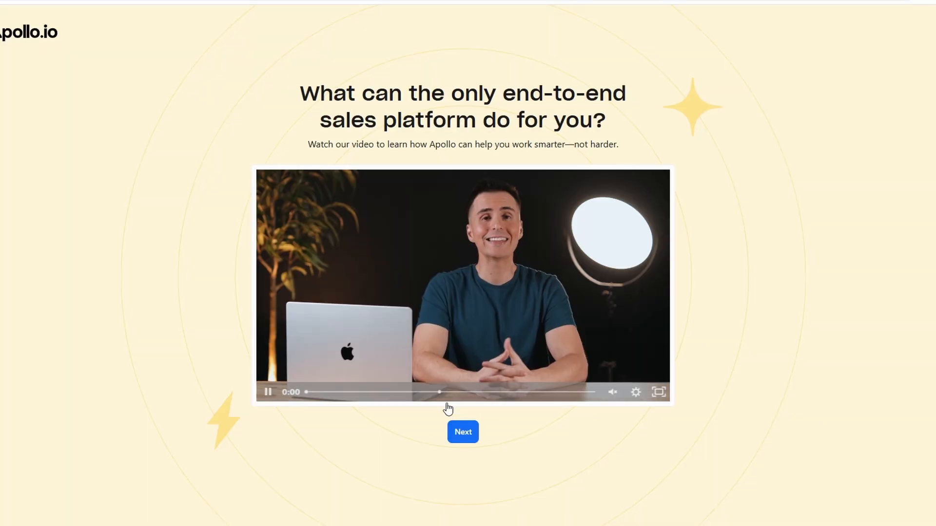
Move past the intro video, skip the role question, and start the setup with the "Find & save ideal leads" task.
left_click(463, 433)
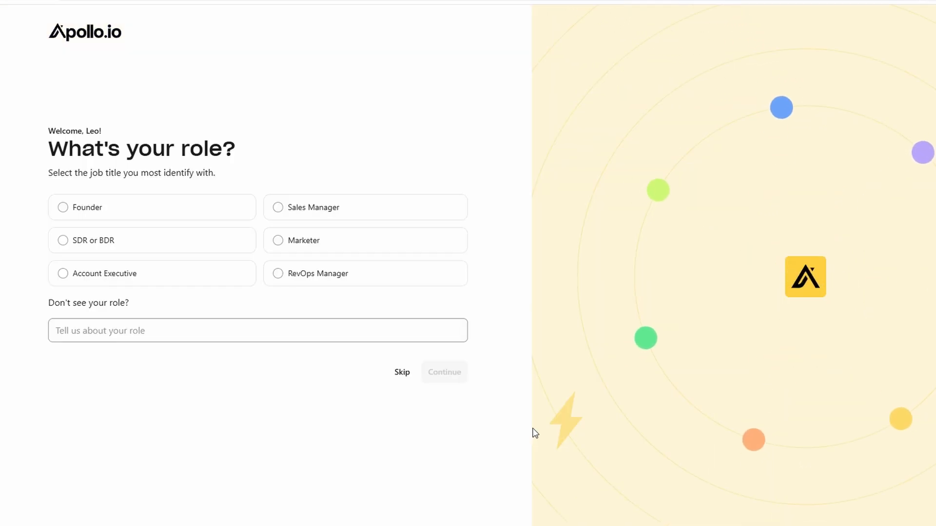
left_click(402, 373)
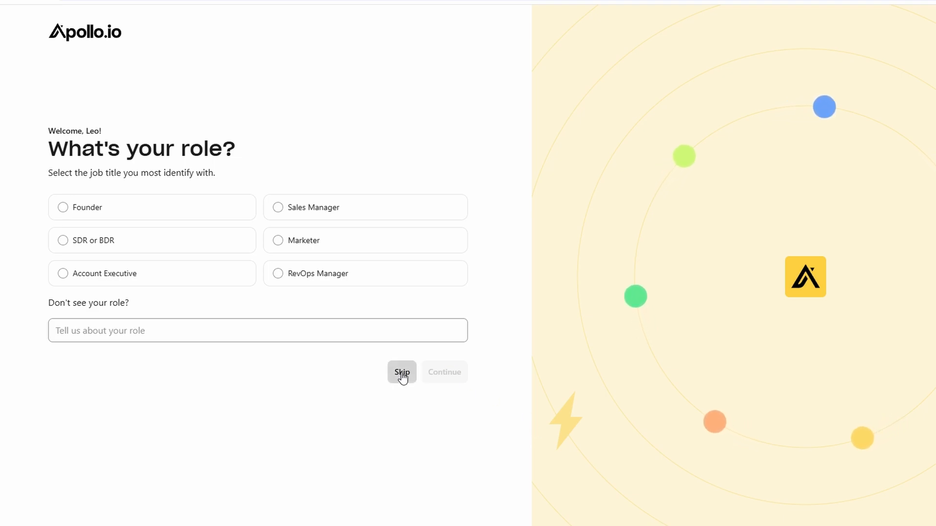
left_click(402, 380)
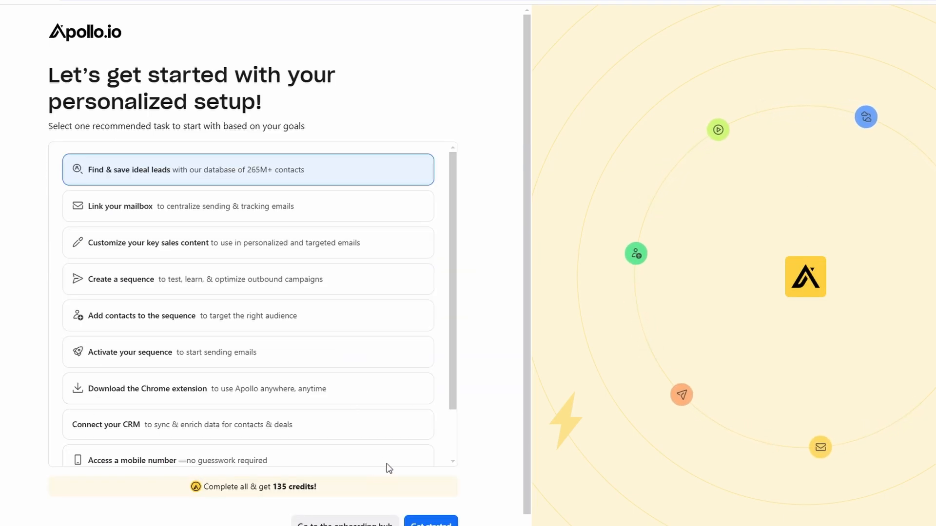
scroll(385, 461, "down", 2)
scroll(410, 517, "down", 1)
left_click(419, 506)
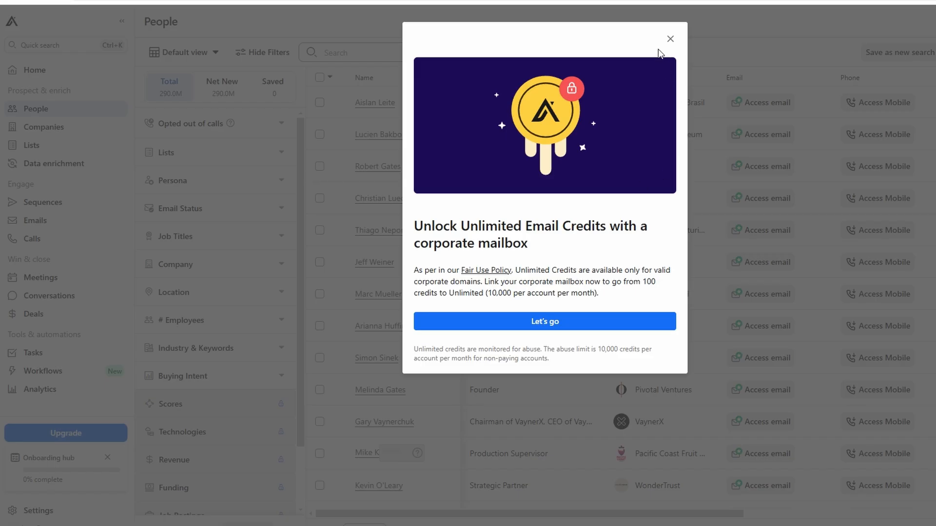
Dismiss the unlimited email credits offer, go through the People Finder tour to its end, and look over the contacts.
left_click(670, 39)
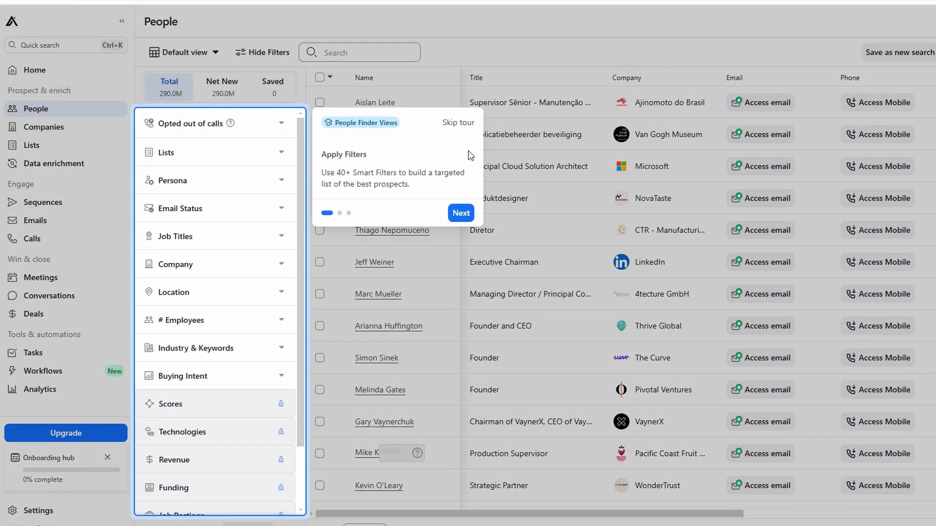
left_click(456, 211)
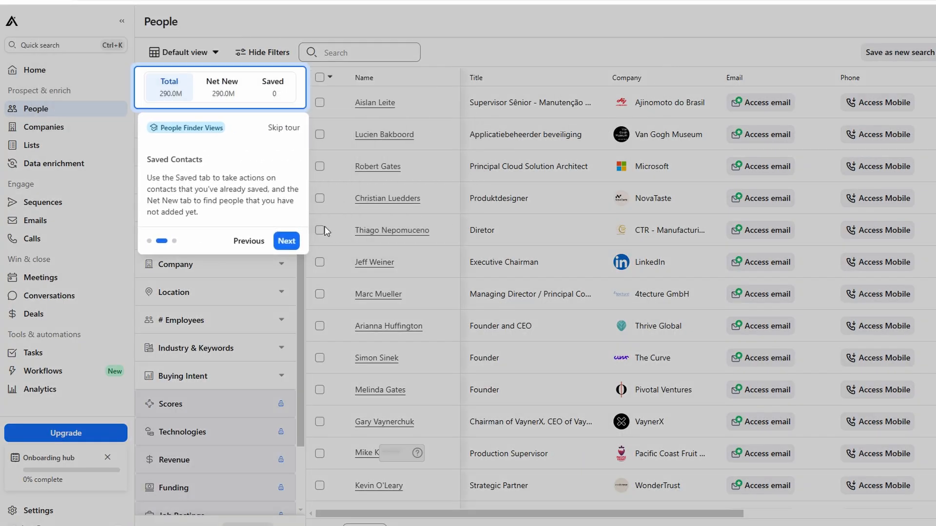
left_click(286, 241)
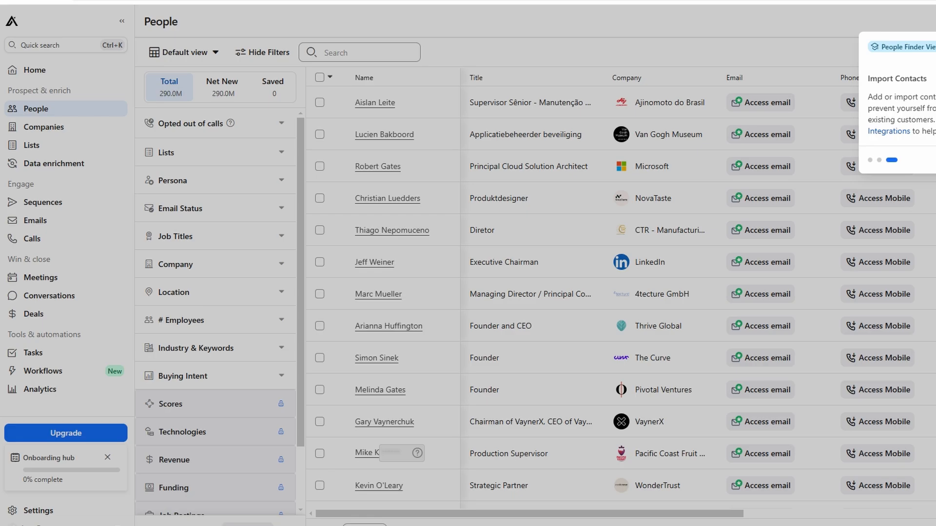
left_click(923, 160)
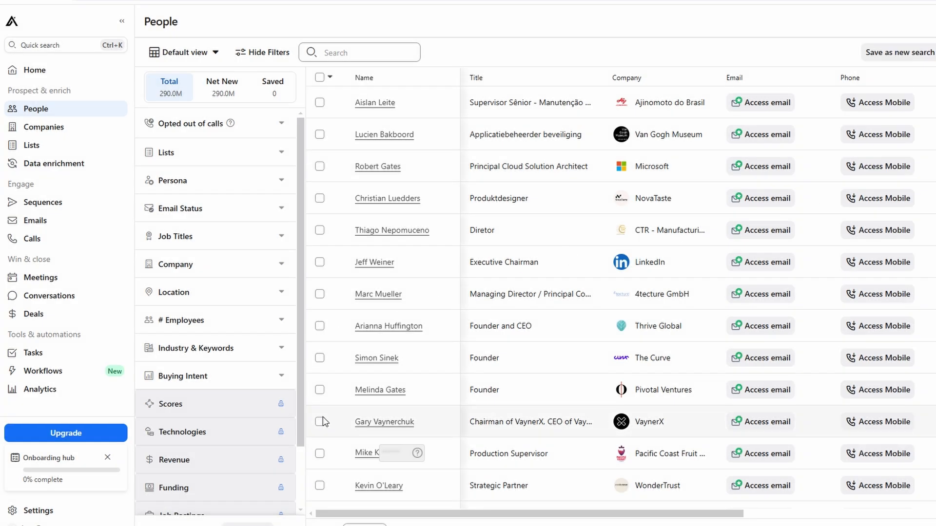
scroll(395, 400, "down", 8)
scroll(498, 378, "up", 8)
Open the Home dashboard and look over its email and call statistics and the Workstreams area.
left_click(59, 76)
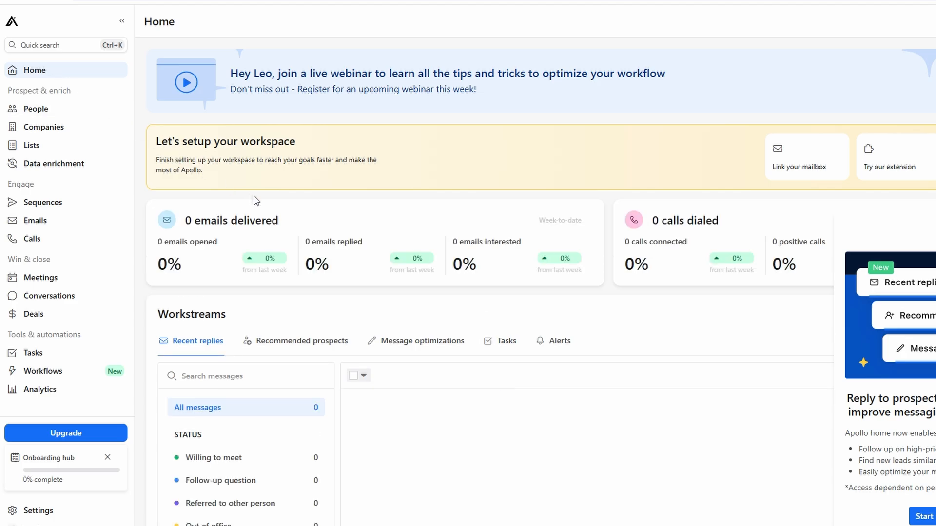
scroll(282, 206, "down", 3)
scroll(284, 206, "down", 2)
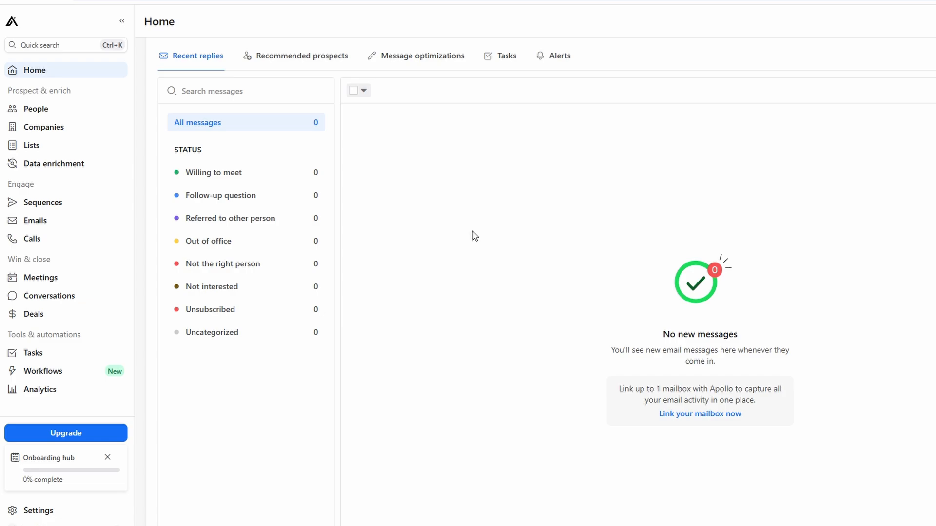
scroll(474, 236, "down", 3)
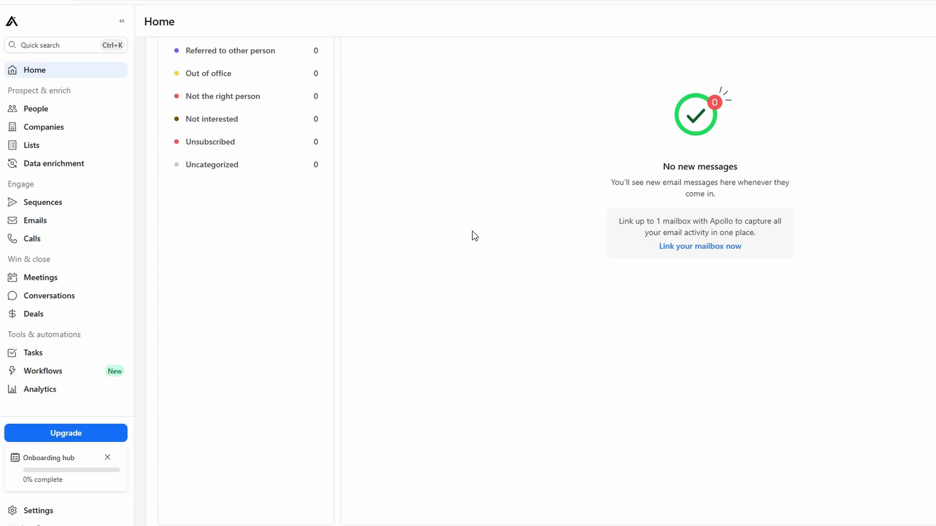
scroll(474, 235, "up", 8)
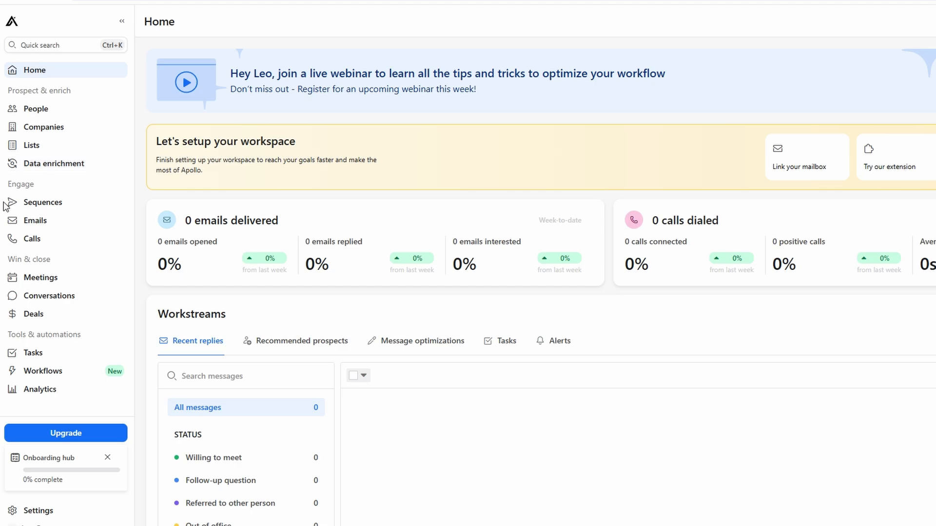
Look through the Sequences, Emails, Calls, Meetings, Conversations and Deals sections, postponing the deal setup.
left_click(42, 210)
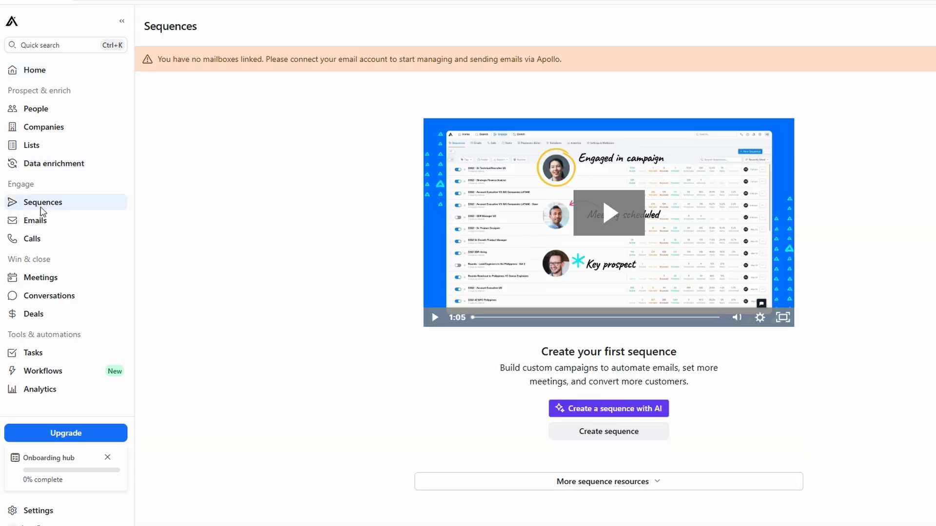
left_click(42, 226)
left_click(41, 240)
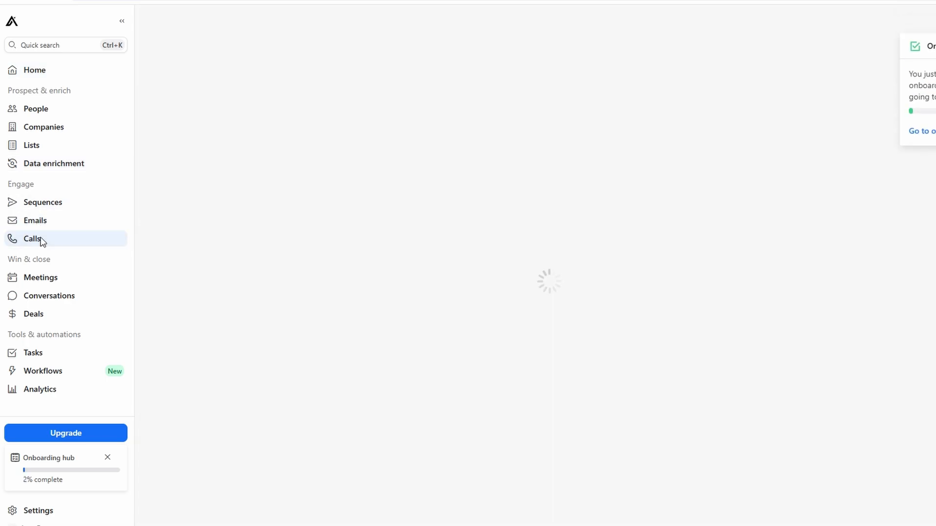
left_click(46, 287)
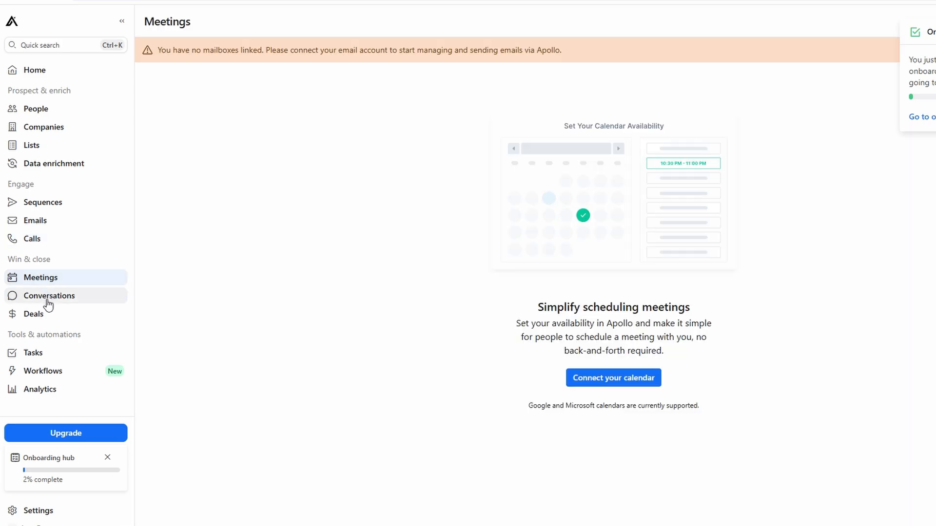
left_click(49, 302)
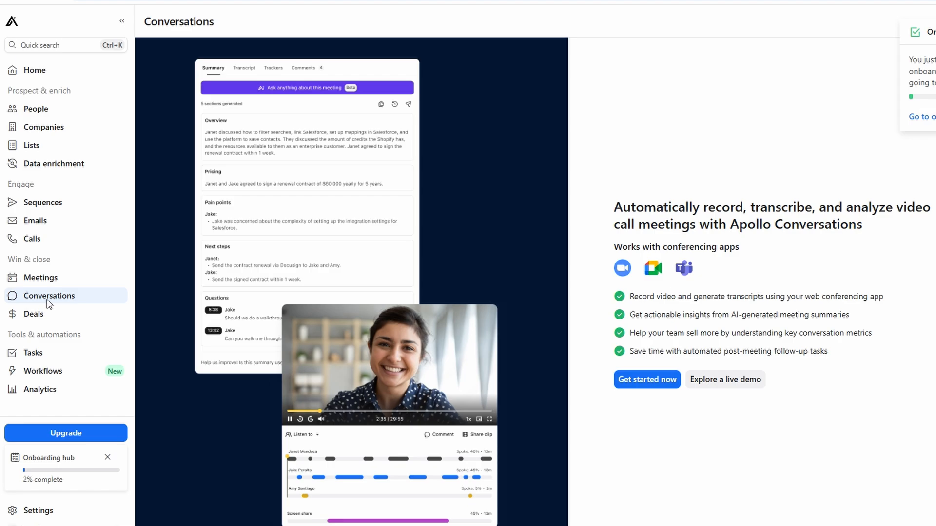
left_click(47, 316)
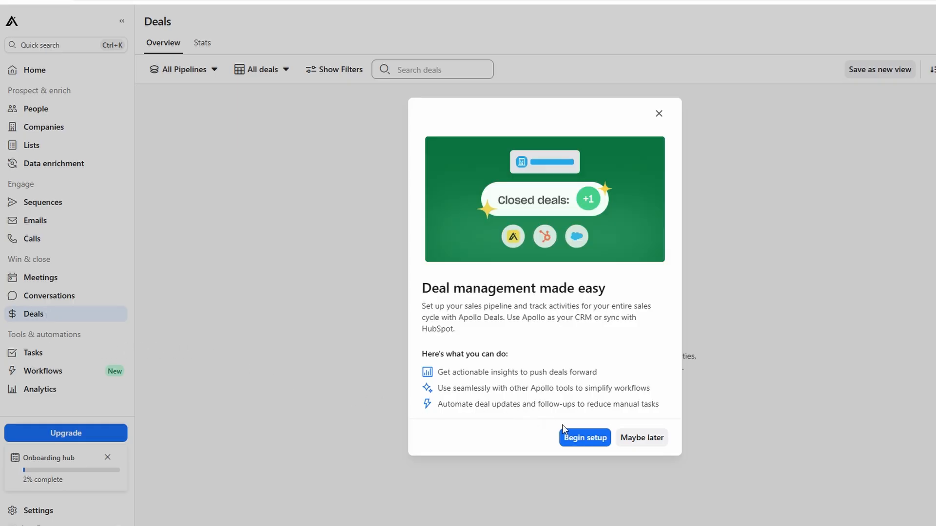
left_click(643, 437)
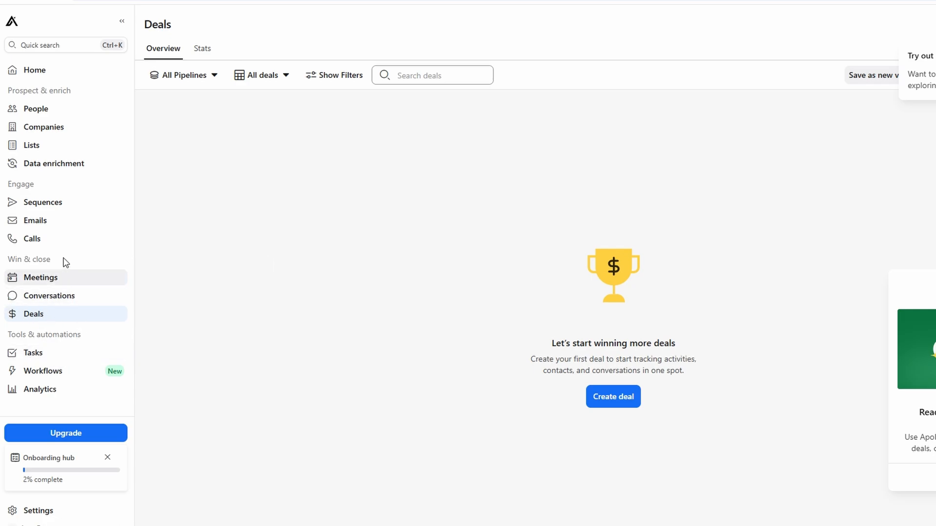
View the People and Companies search pages, acknowledging the notice about filters not applied in Companies.
left_click_drag(39, 191, 10, 189)
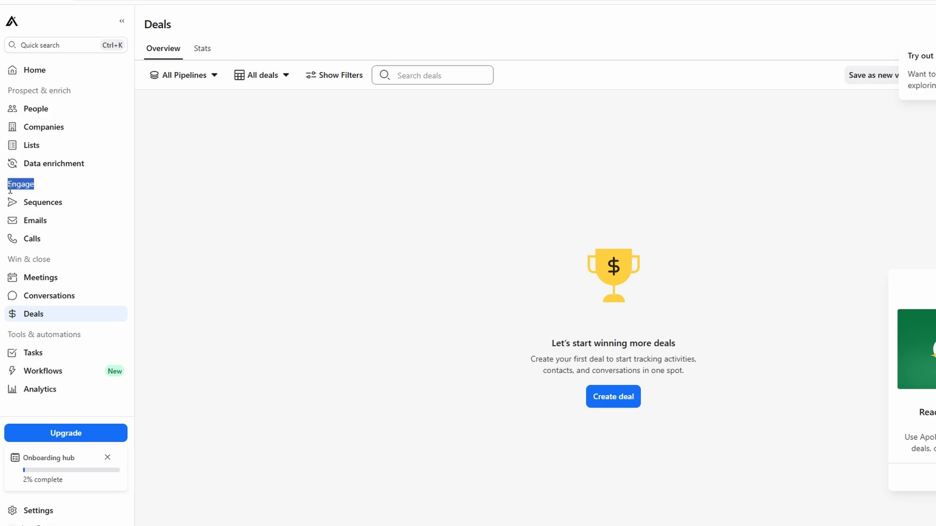
left_click(40, 111)
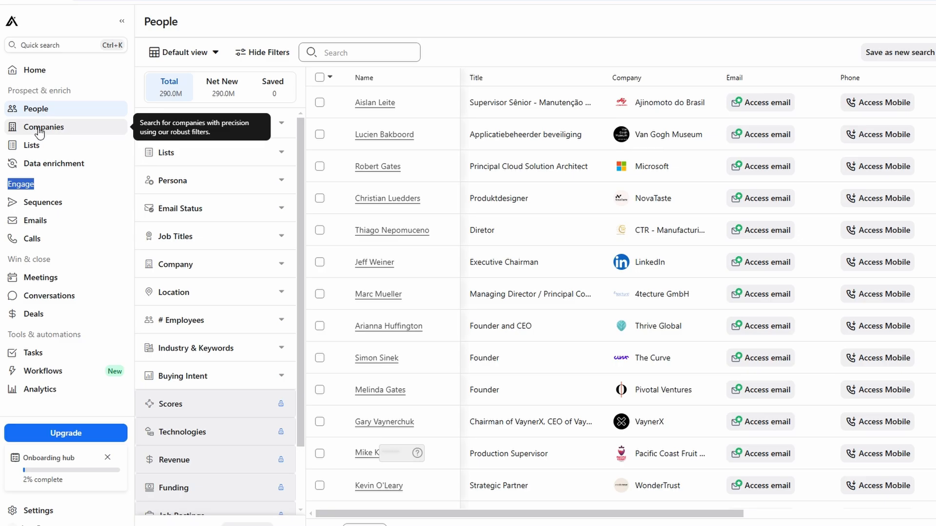
left_click(39, 128)
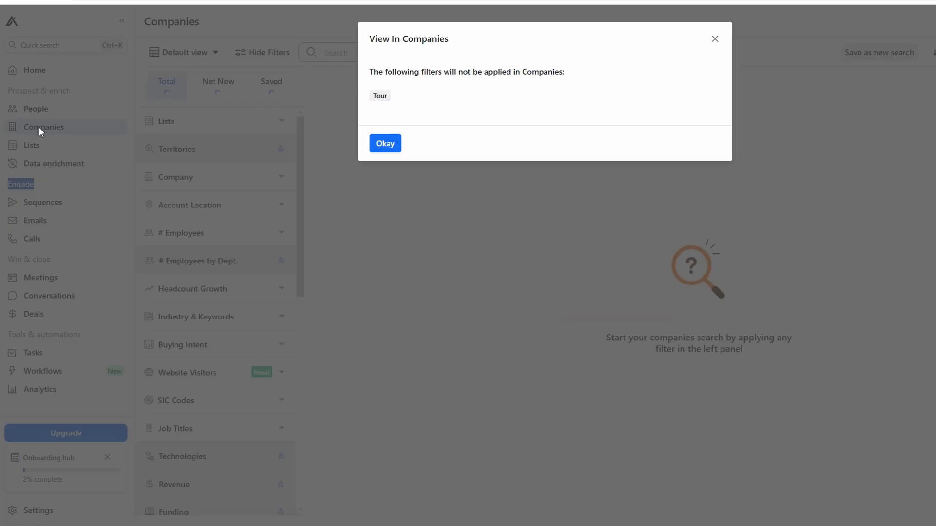
left_click(384, 145)
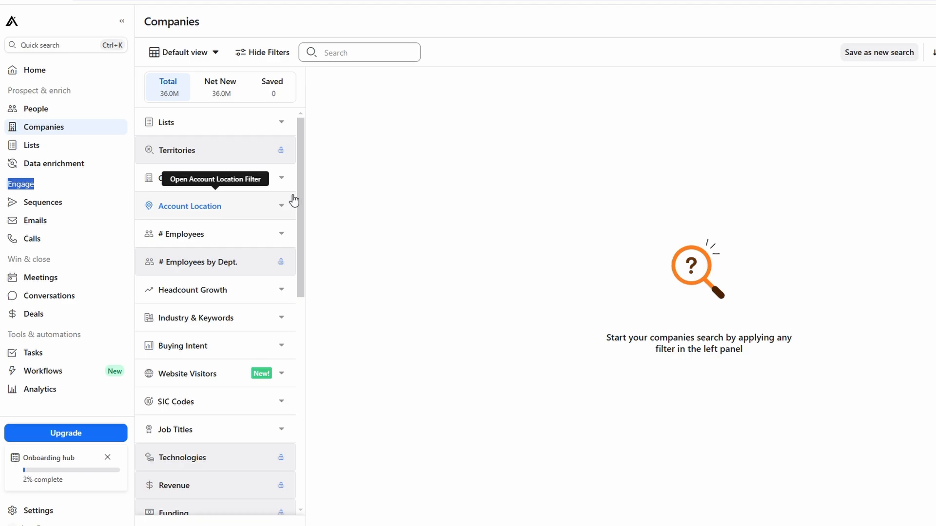
Open the Lists section and create a people list titled "name".
left_click(68, 114)
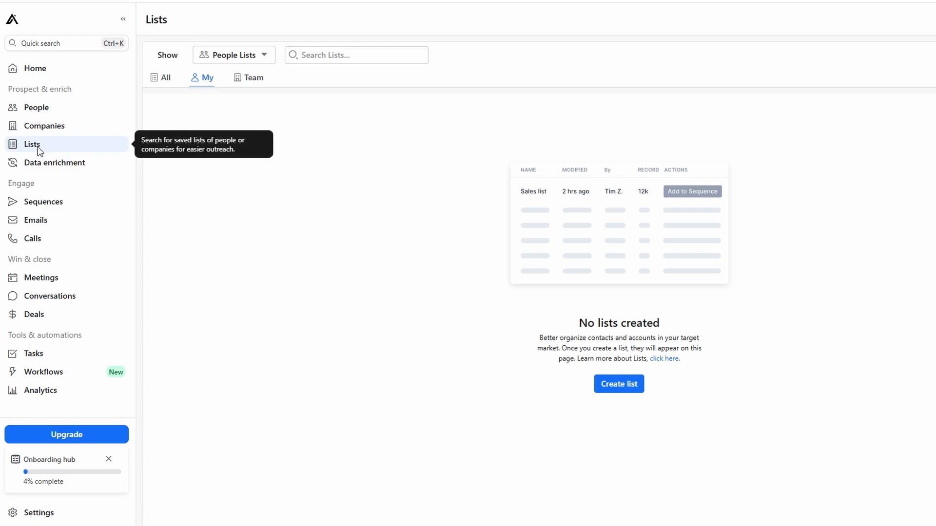
left_click(610, 385)
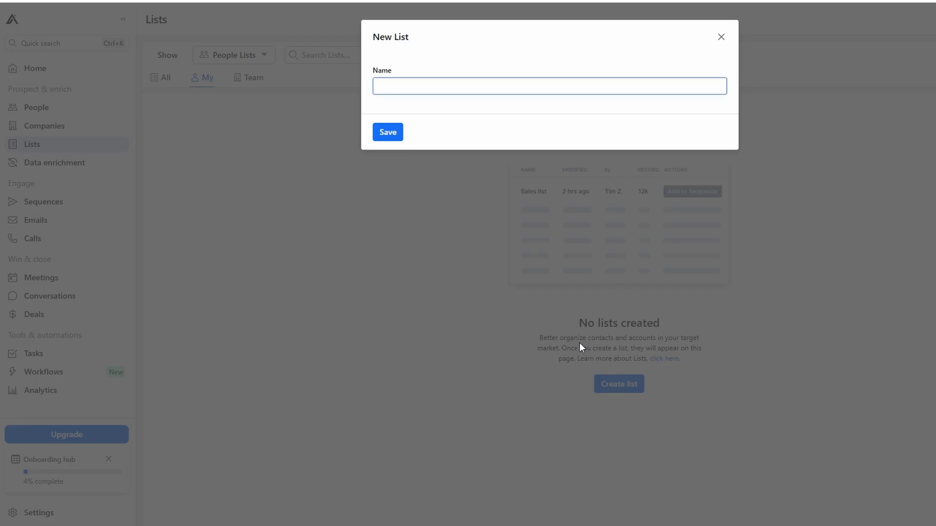
type("name")
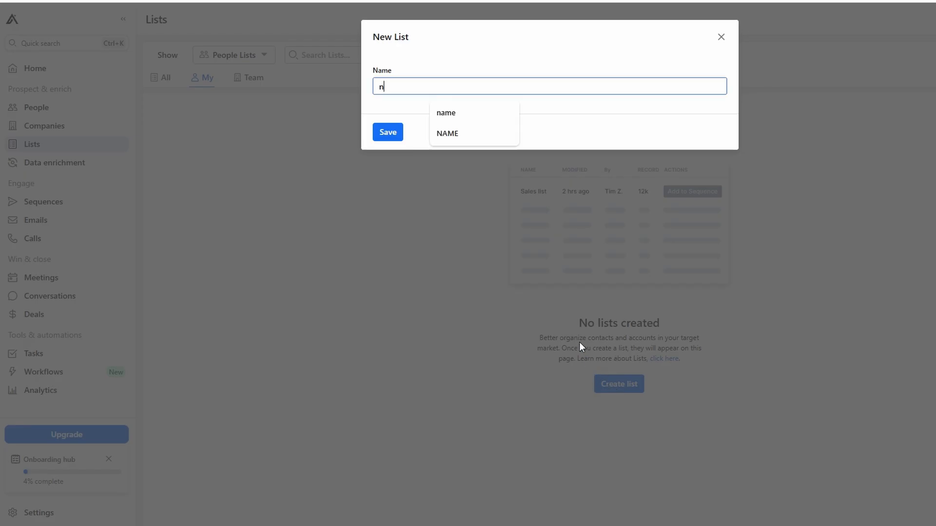
left_click(386, 136)
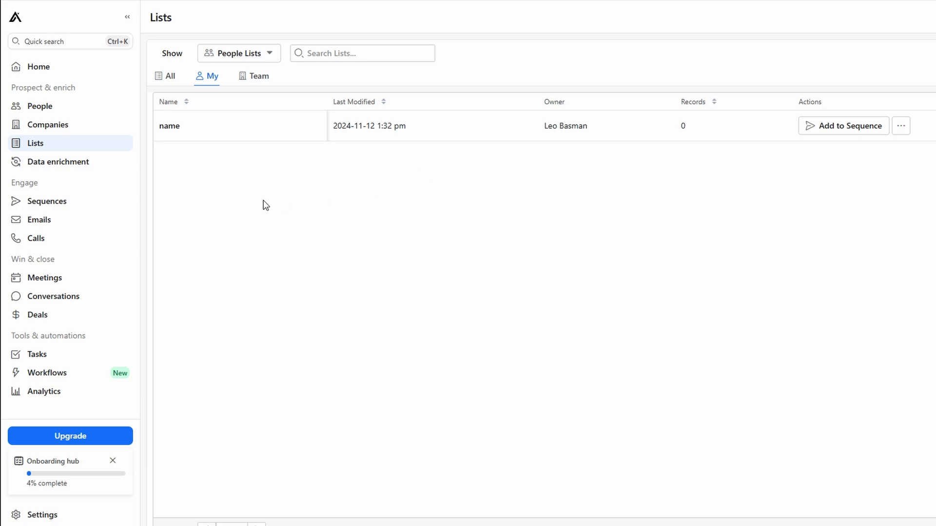
Open the Sequences section and watch part of its introductory video muted in full screen.
left_click(53, 203)
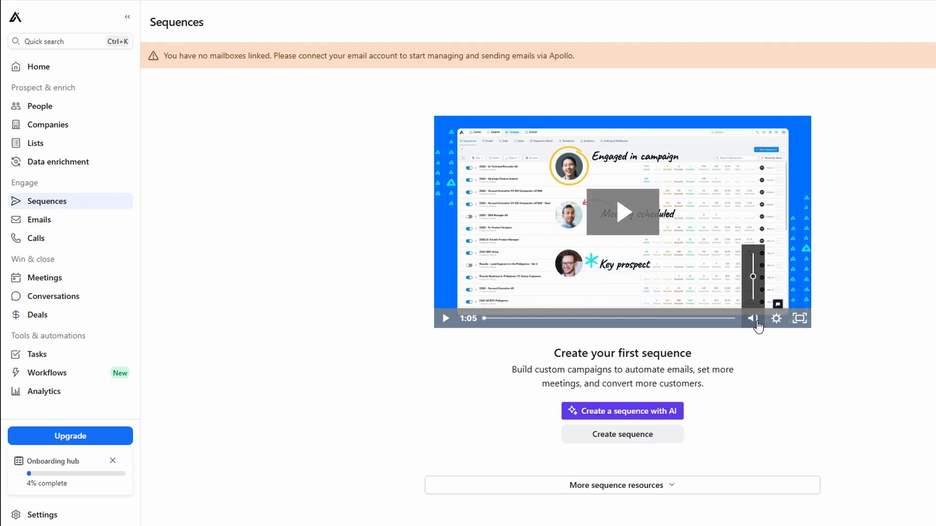
left_click(757, 322)
left_click(639, 227)
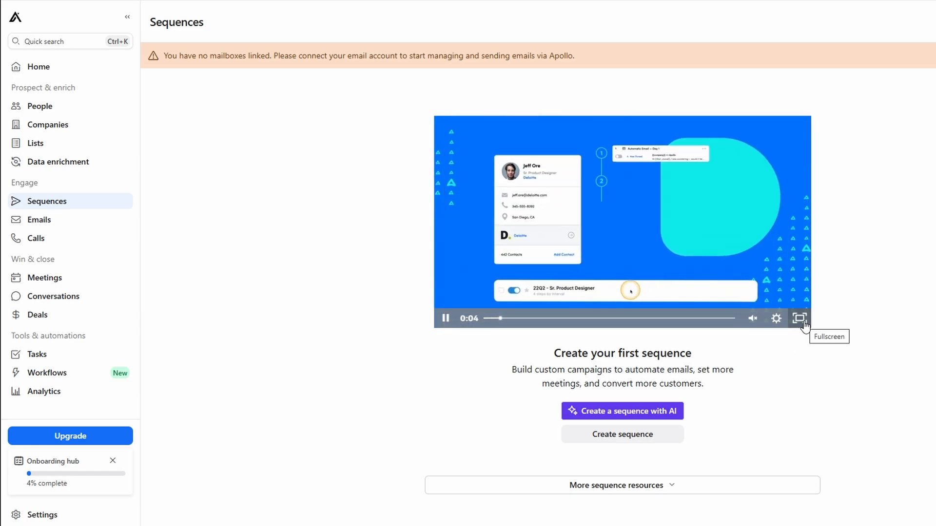
left_click(799, 319)
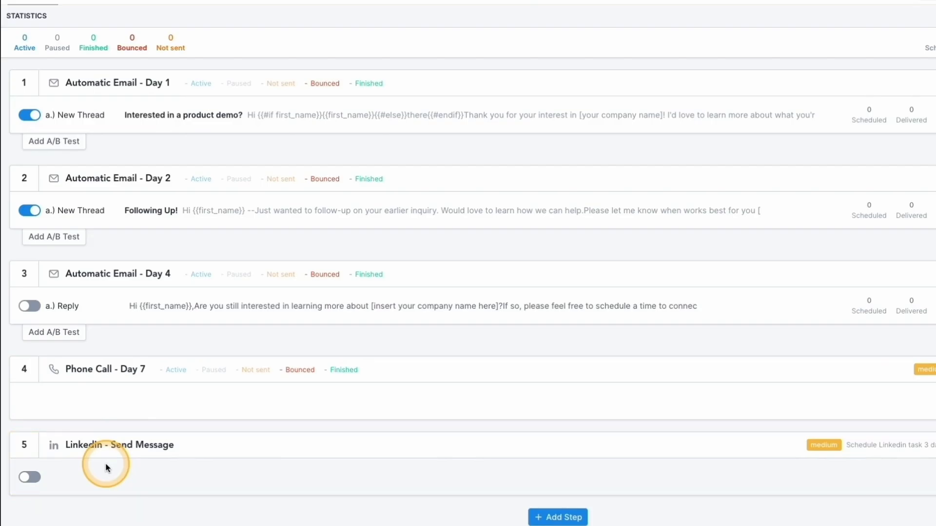
key("Escape")
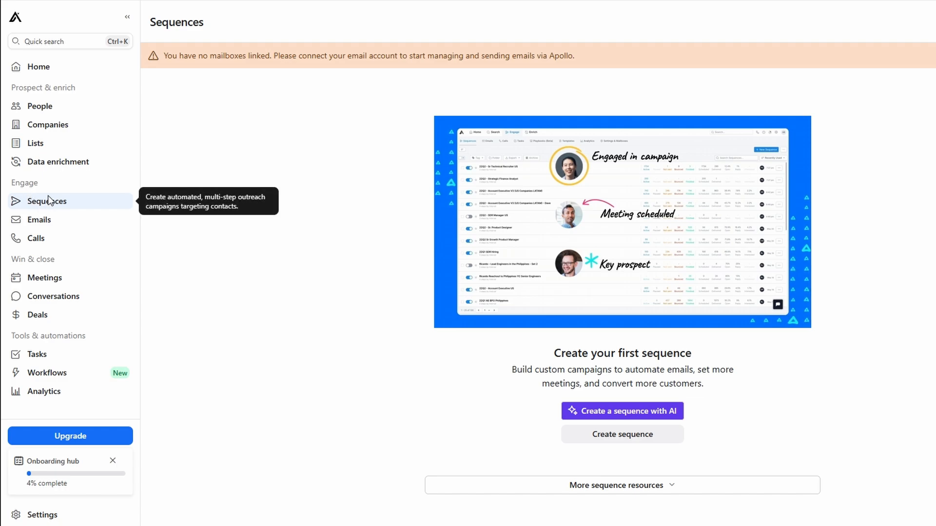
Start a new sequence from scratch, agreeing to comply with the Terms of Services.
left_click(621, 435)
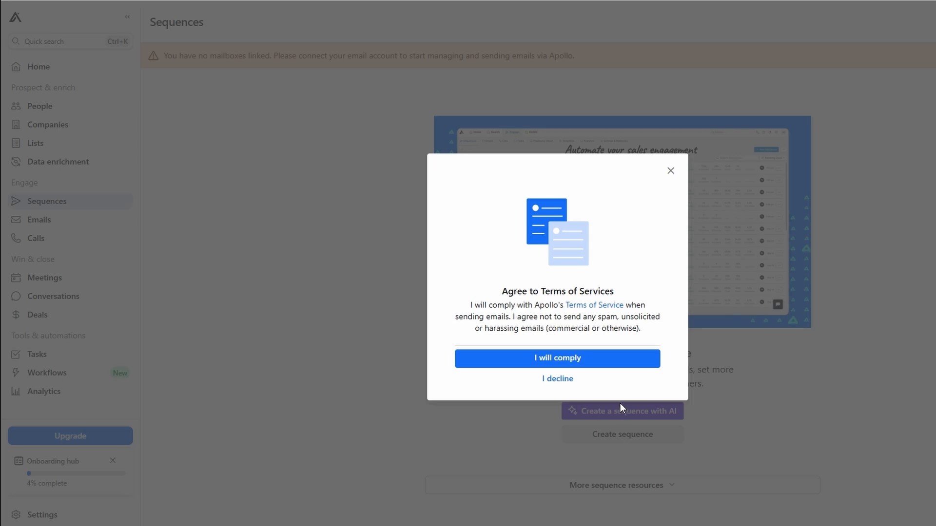
left_click(571, 361)
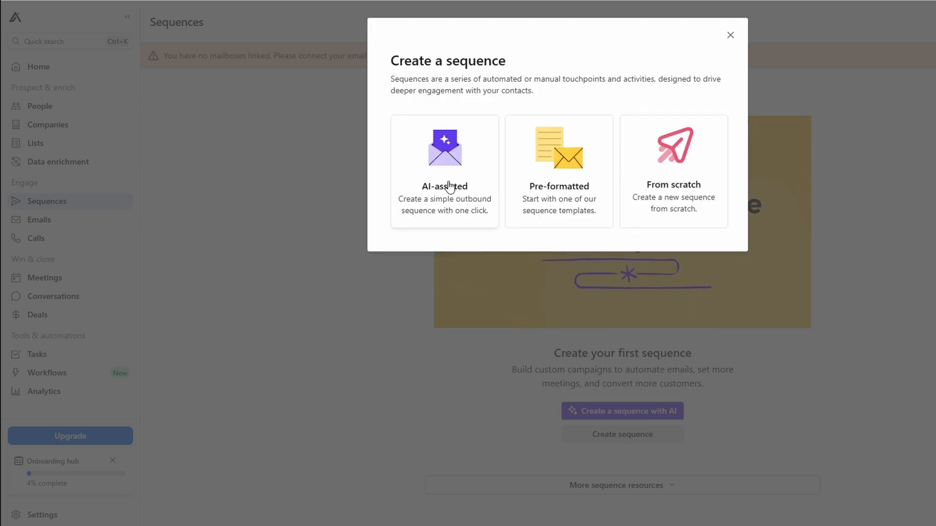
left_click(658, 174)
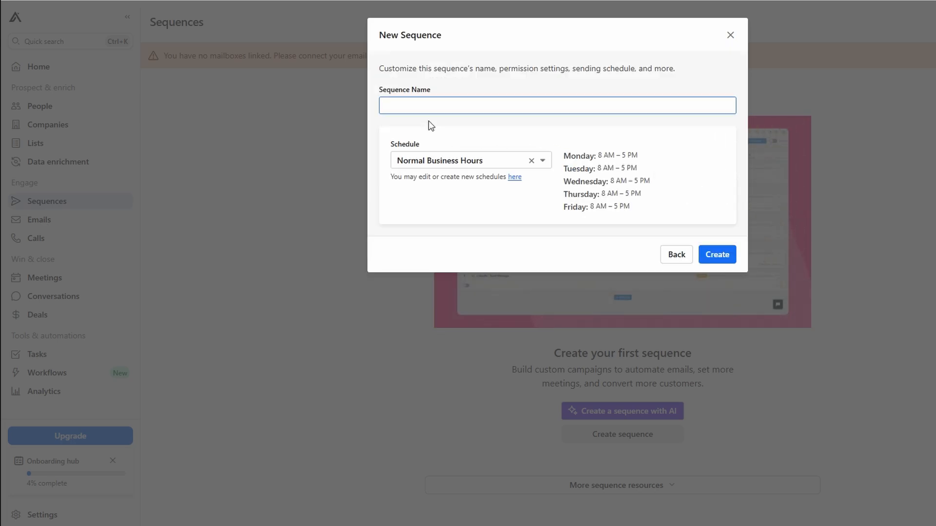
Name the new sequence "Sequence Name" and choose the Normal Business Hours schedule.
triple_click(409, 89)
key("ctrl+c")
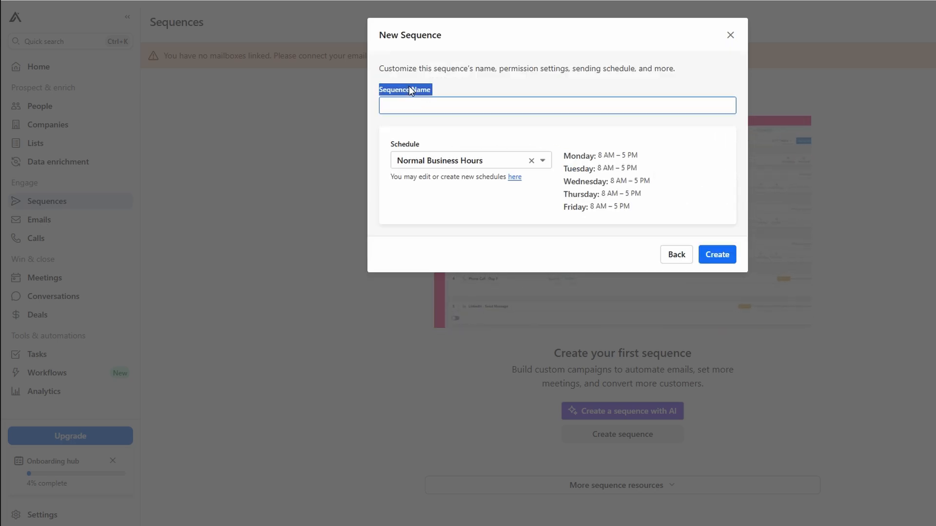
left_click(410, 106)
key("ctrl+v")
left_click(464, 160)
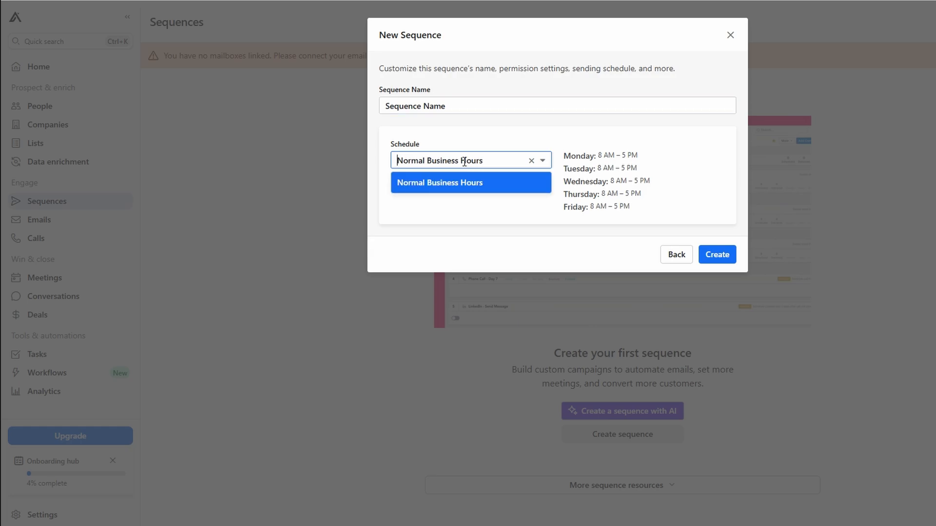
left_click(451, 186)
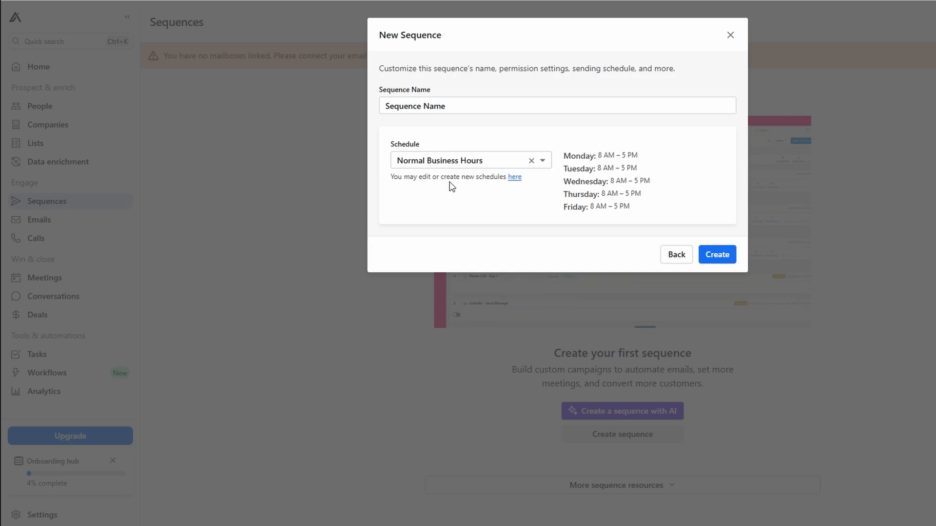
Review the sending windows of the Normal Business Hours schedule and create the new sequence.
left_click(513, 176)
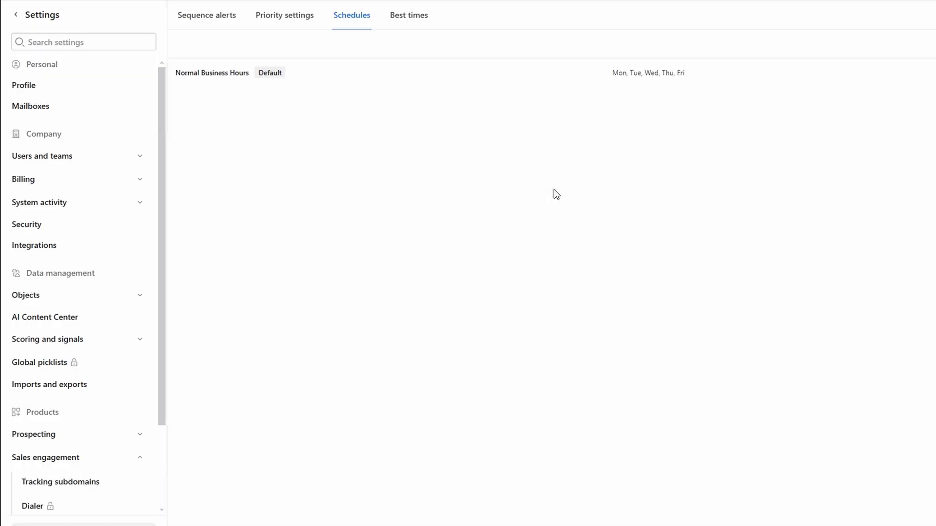
left_click(647, 73)
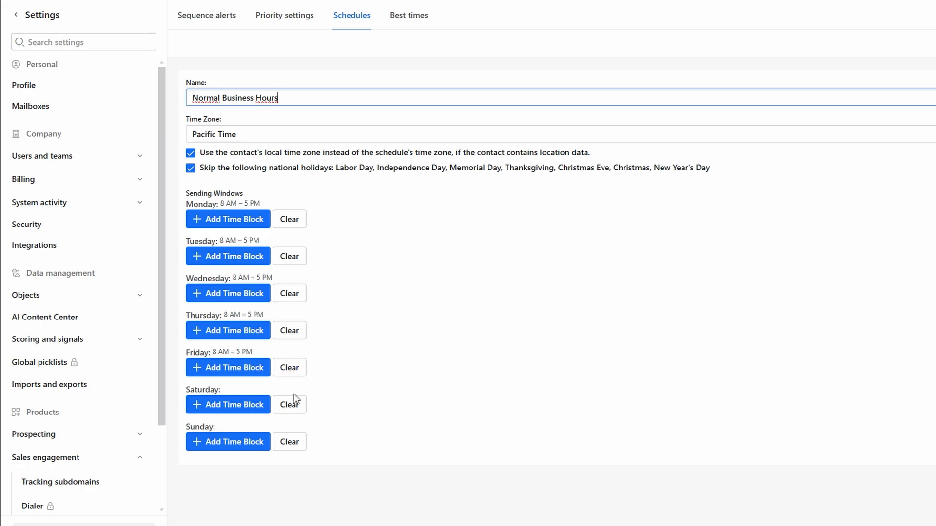
left_click(289, 412)
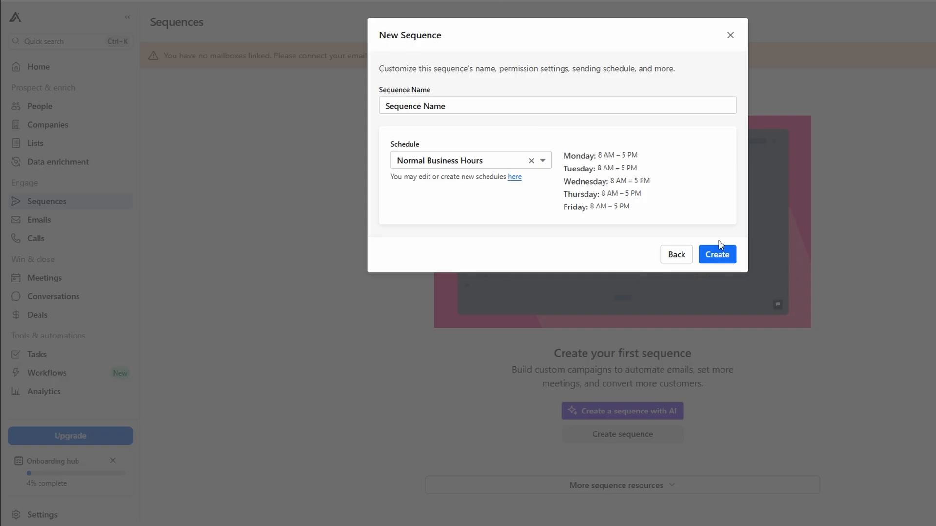
left_click(723, 251)
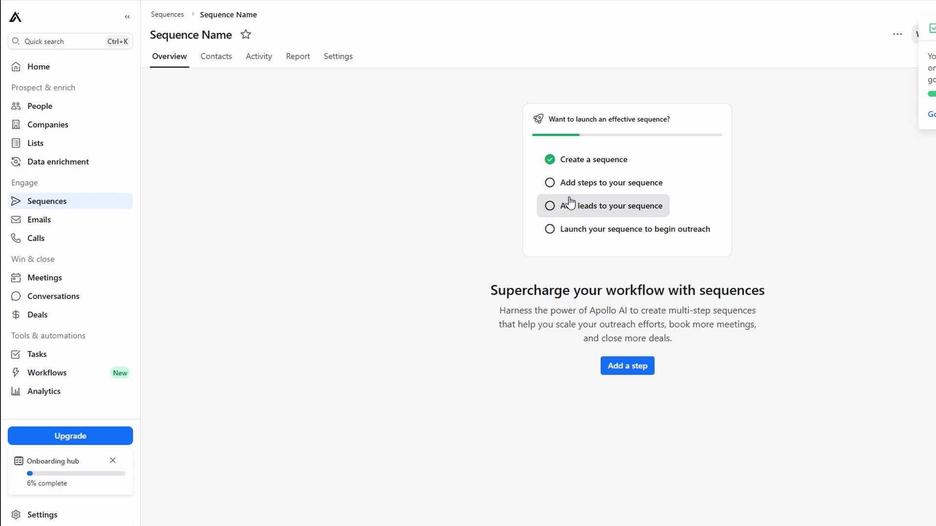
Try adding contacts to the sequence from the existing list "name", and leave without adding any.
left_click(211, 57)
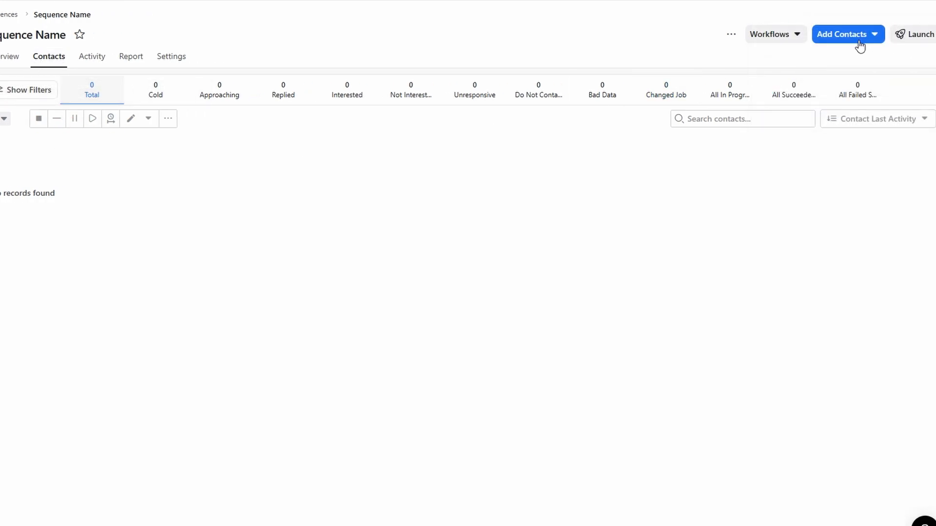
left_click(854, 38)
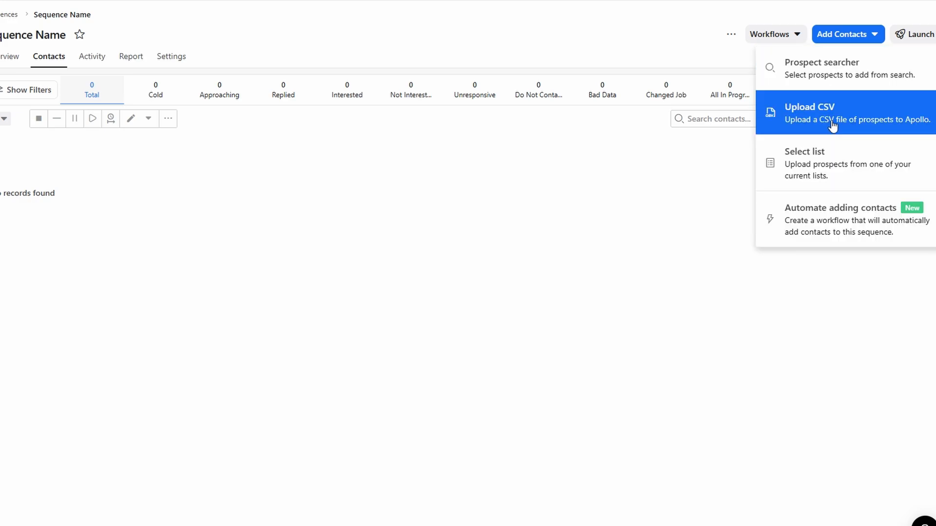
left_click(801, 160)
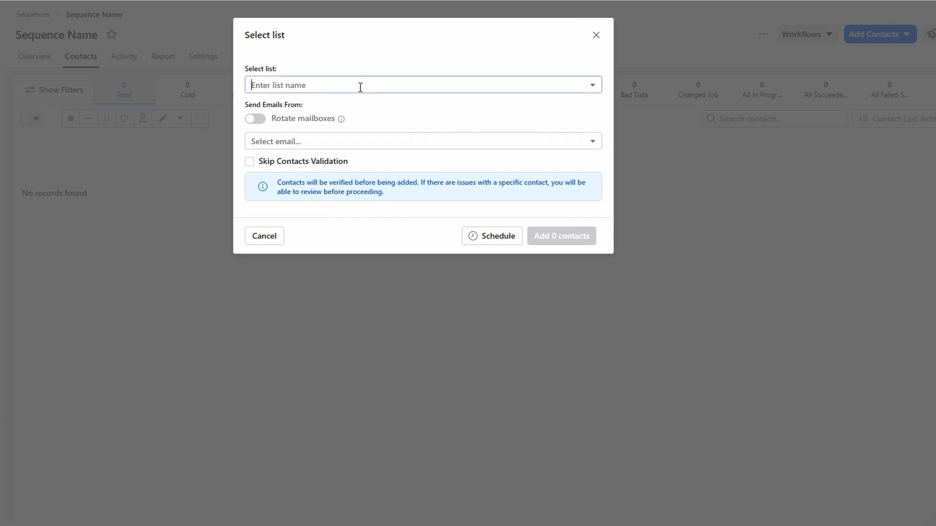
left_click(316, 86)
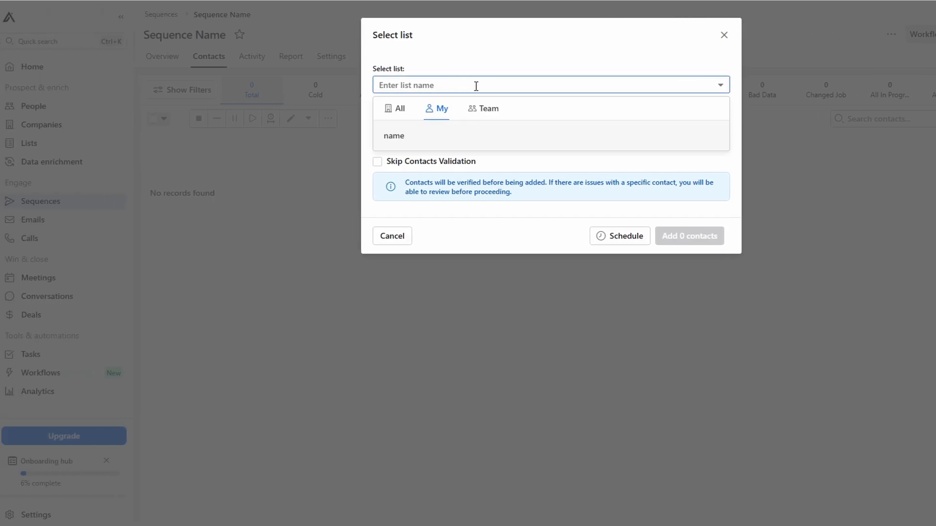
left_click(483, 116)
left_click(396, 110)
left_click(400, 139)
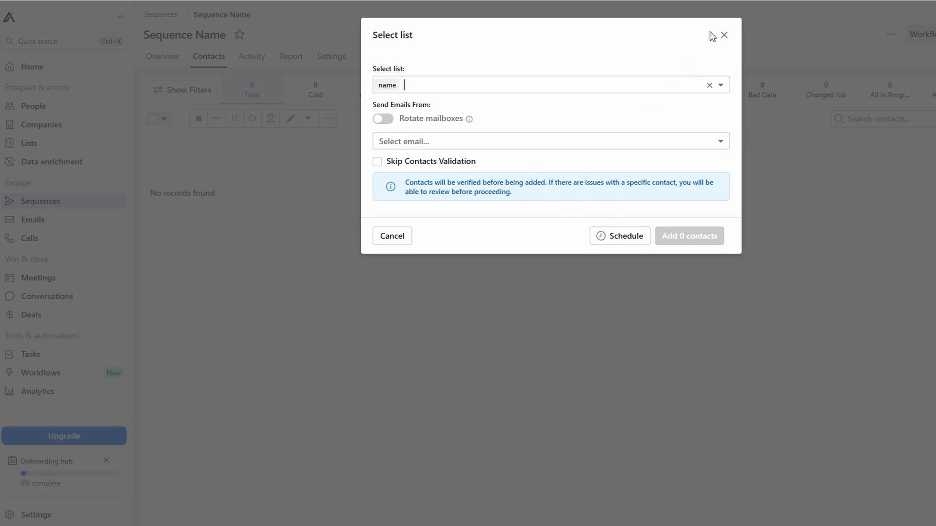
left_click(723, 36)
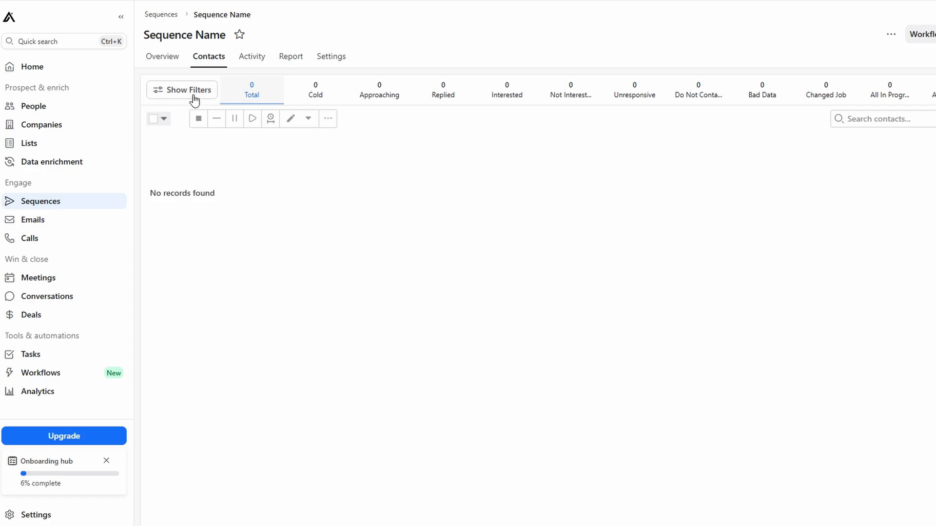
Look through the sequence's Activity, Report and Settings pages, including its schedule and triggers.
left_click(259, 59)
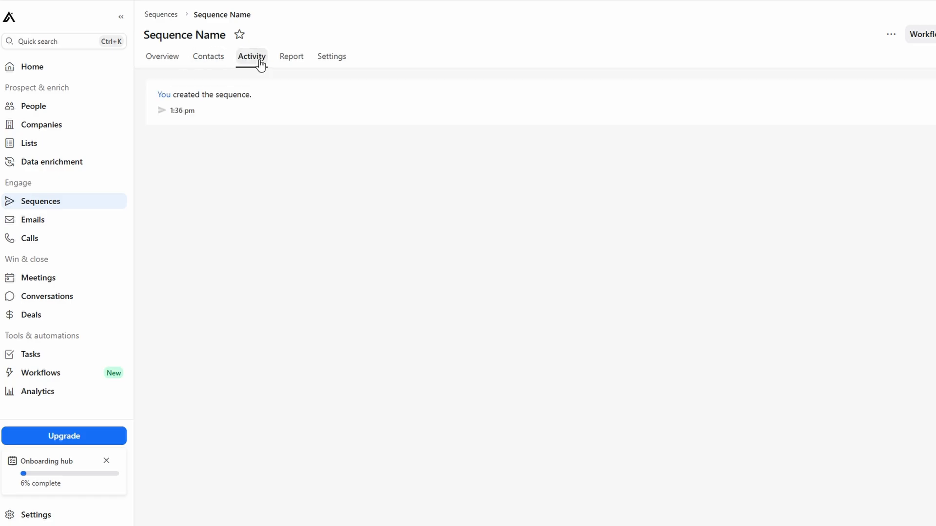
left_click(284, 60)
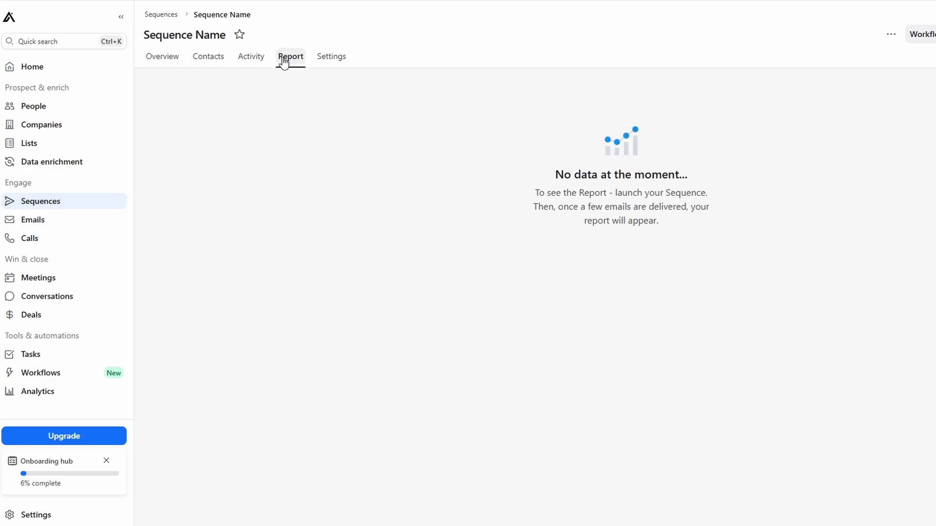
left_click(318, 59)
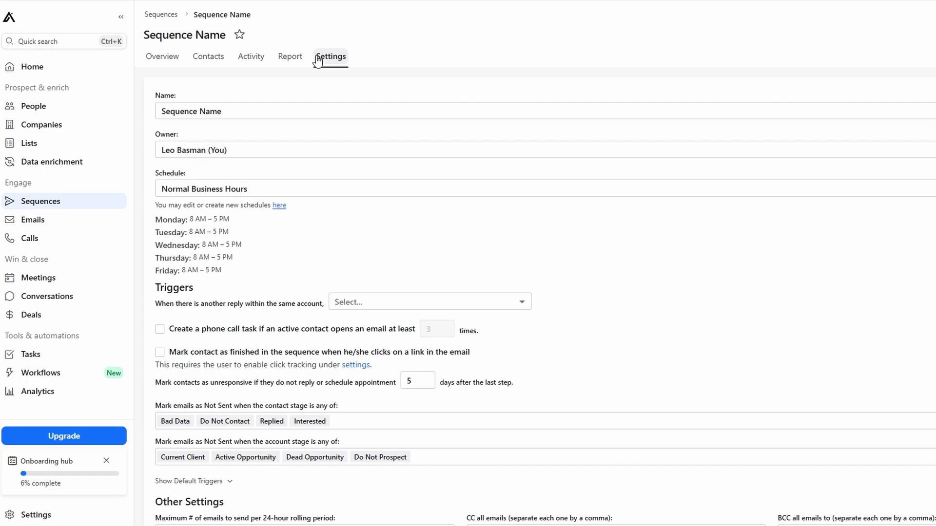
scroll(329, 193, "down", 1)
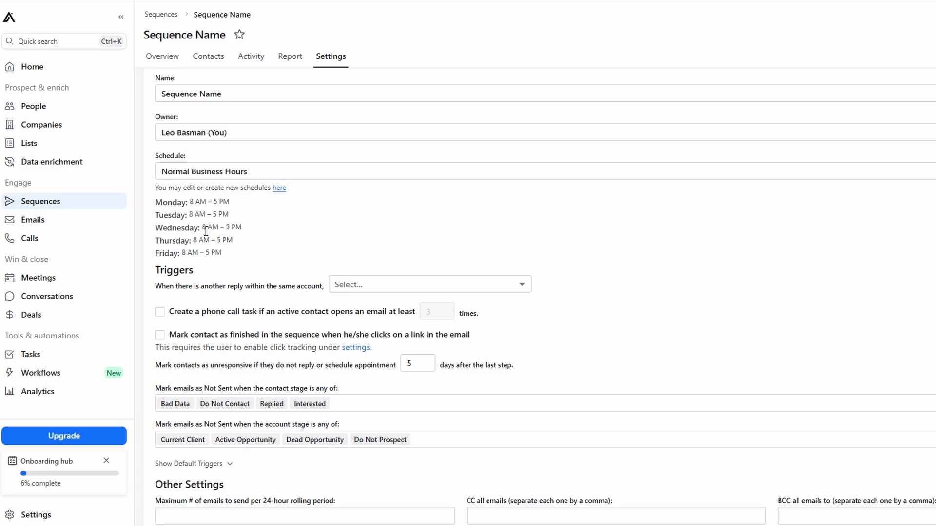
scroll(205, 231, "up", 1)
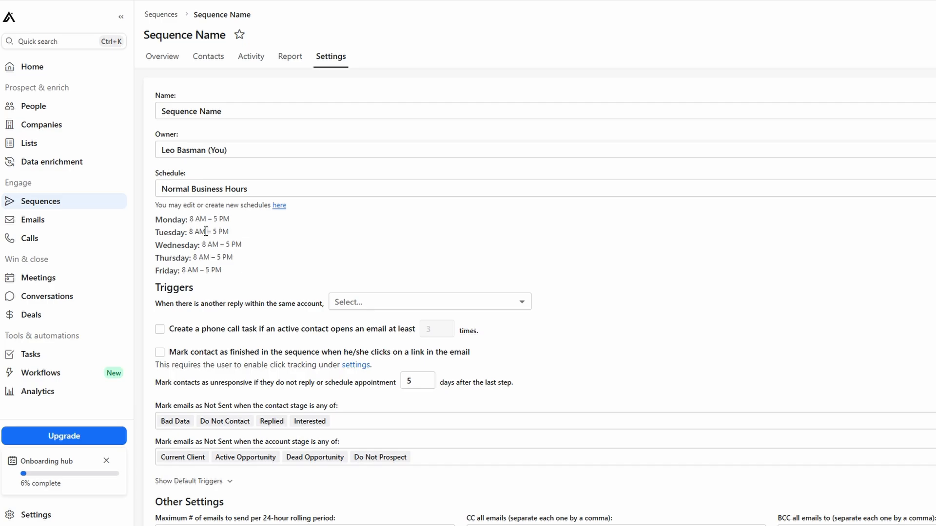
Add an automatic email step starting 30 minutes after the contact is added, and view its email template editor.
left_click(164, 60)
left_click(610, 370)
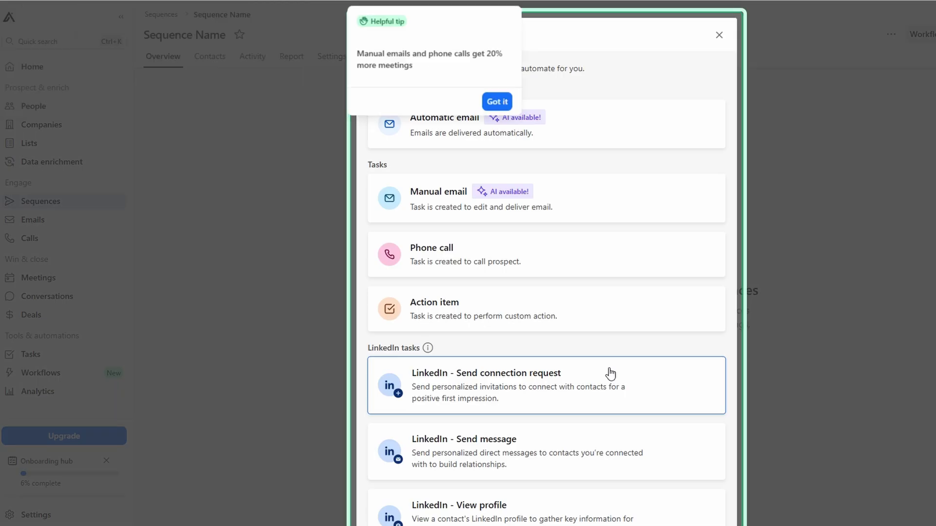
scroll(558, 277, "down", 1)
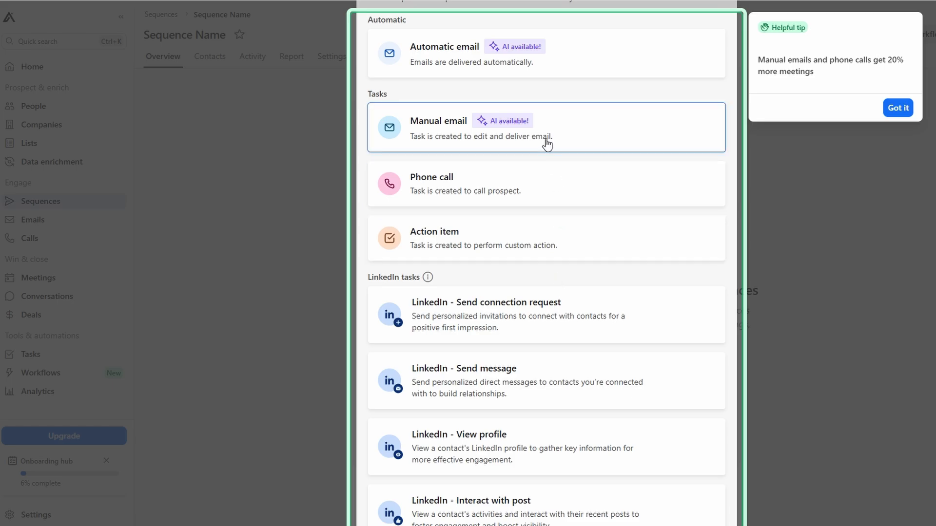
left_click(575, 76)
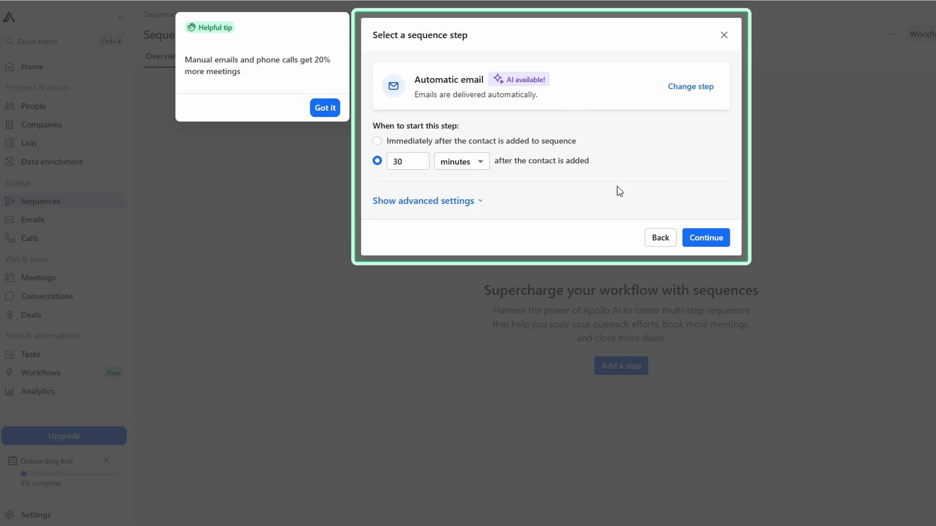
left_click(702, 240)
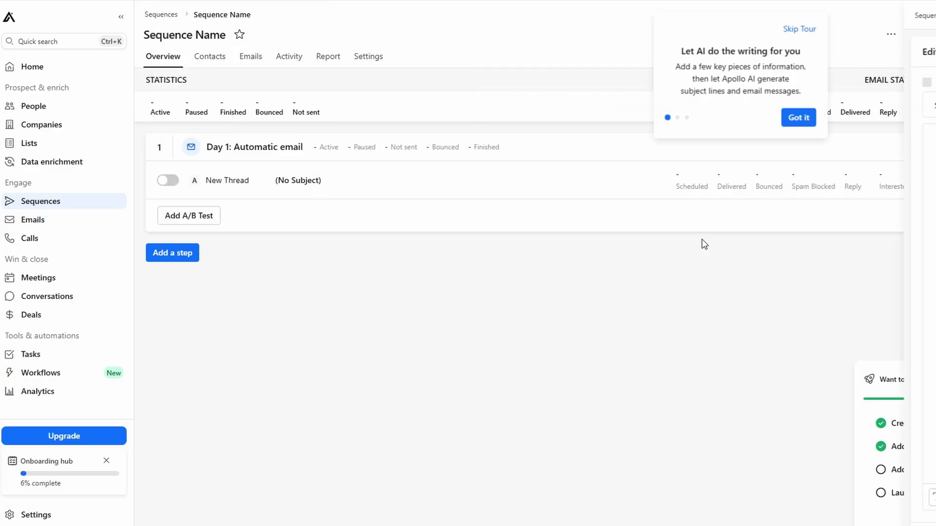
left_click(823, 182)
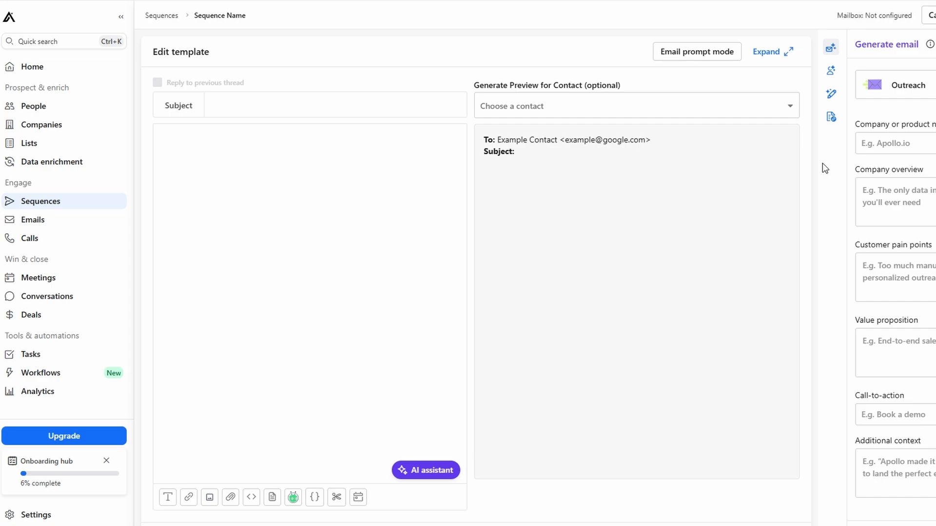
Return from the Emails page to the sequence and add a second automatic email step starting 3 days after the previous step.
left_click(14, 223)
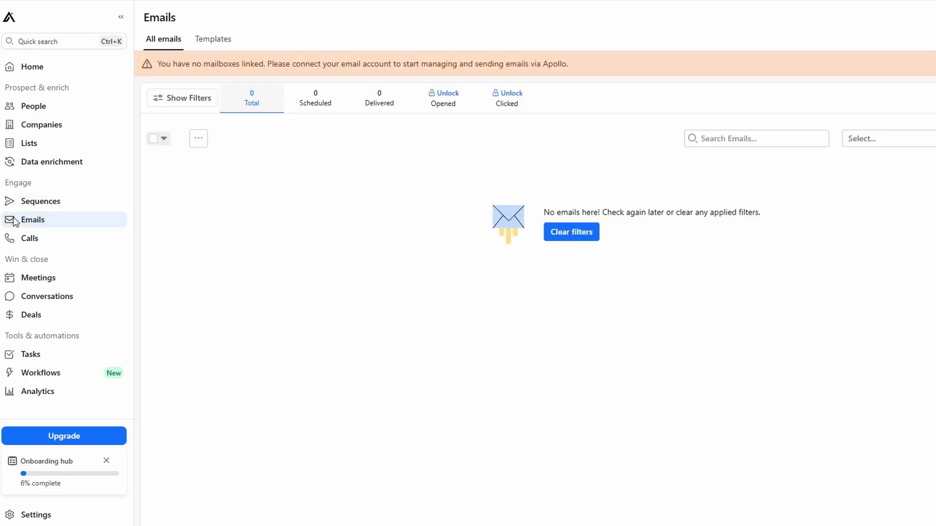
left_click(38, 209)
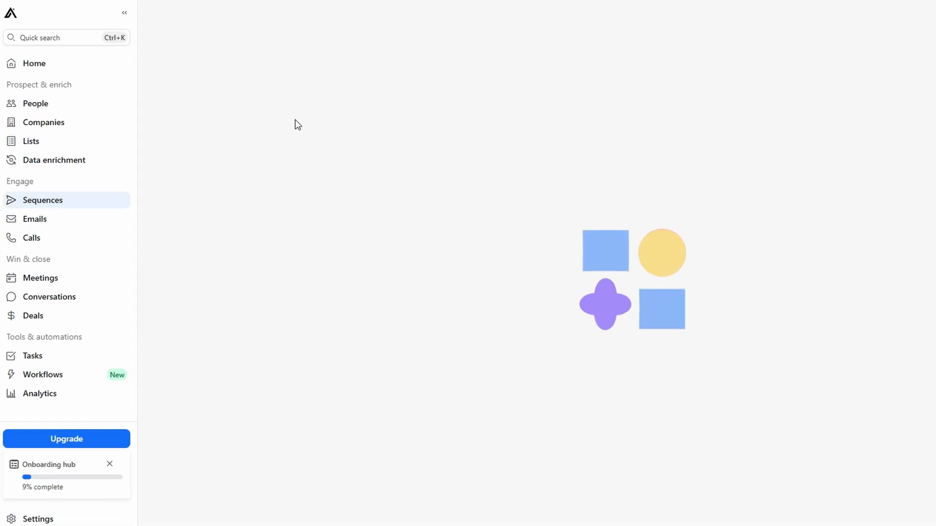
left_click(186, 289)
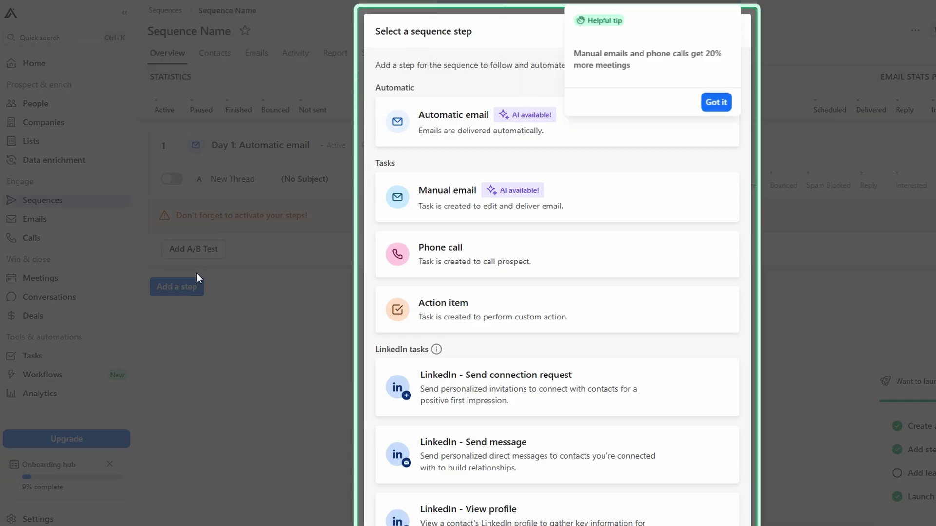
scroll(458, 205, "down", 2)
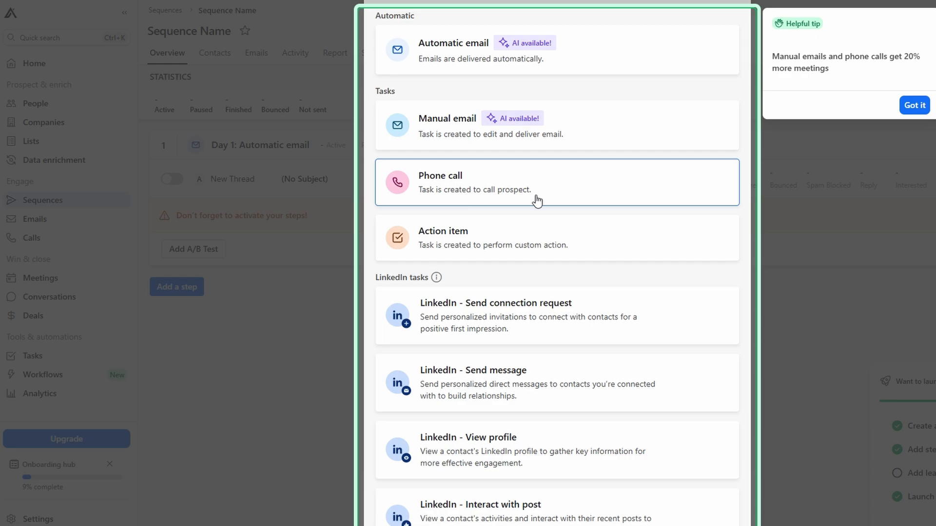
scroll(564, 143, "up", 3)
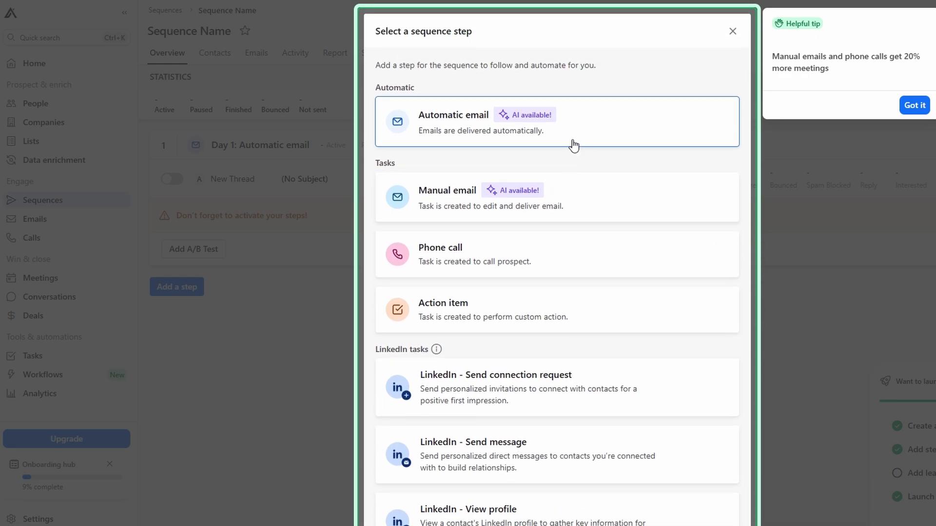
left_click(574, 145)
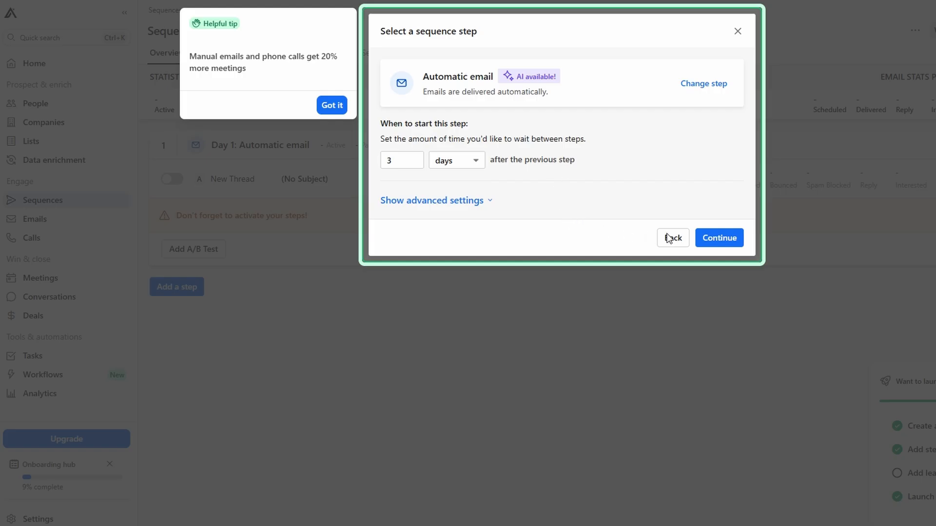
left_click(719, 238)
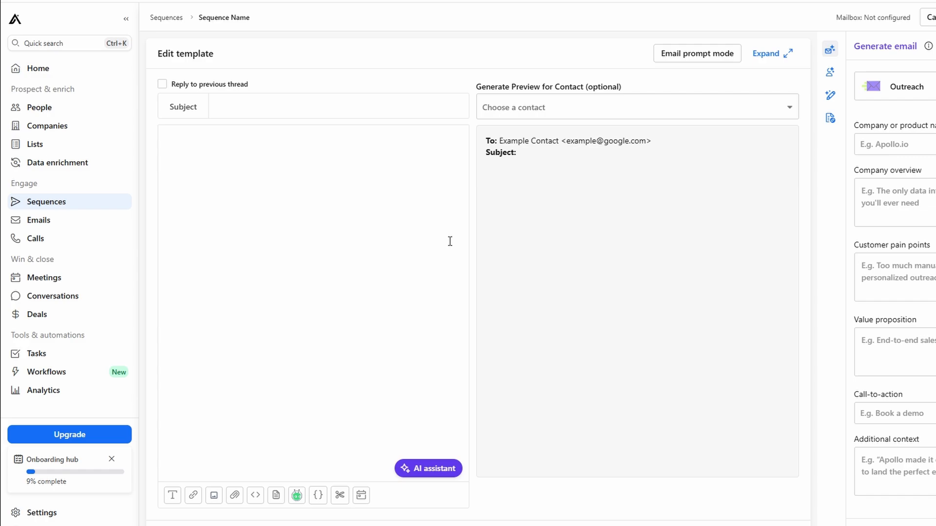
Look over the Generate email fields for the second email and turn on personalized openers.
left_click(923, 150)
left_click(876, 331)
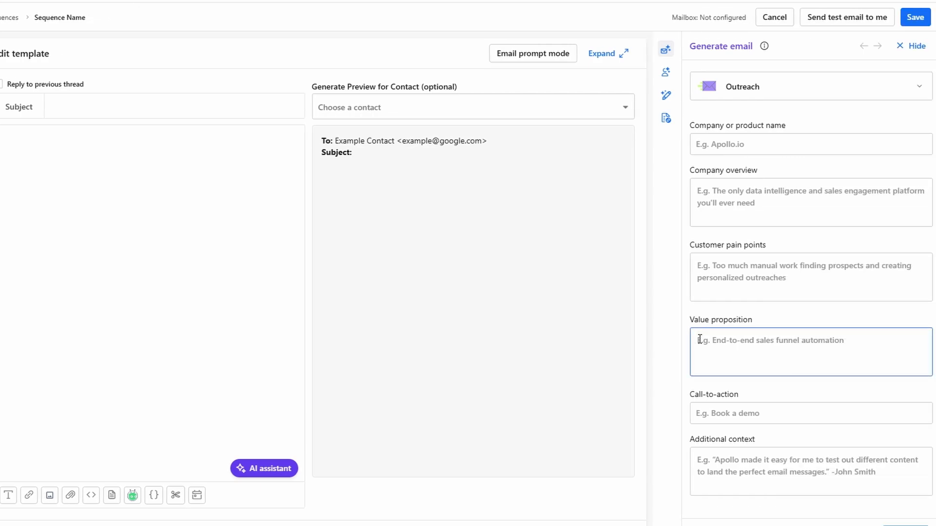
left_click(561, 280)
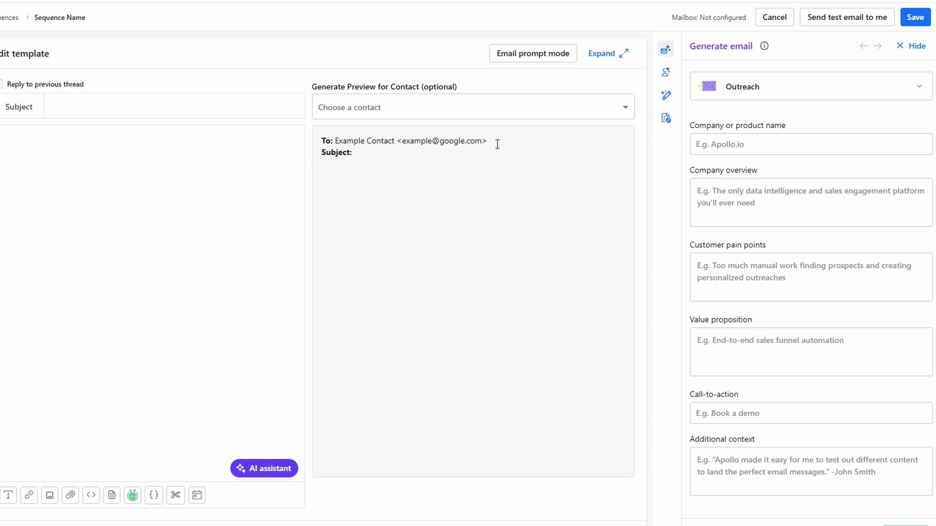
left_click(666, 73)
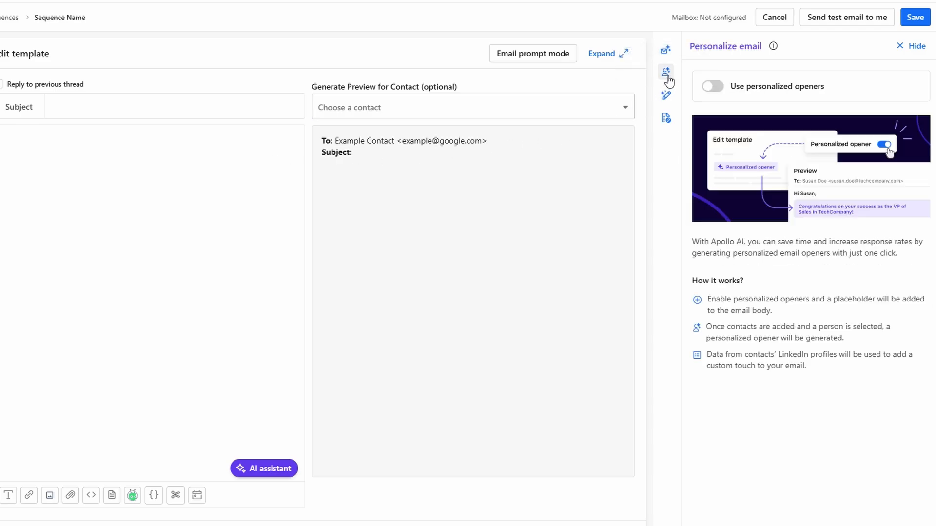
left_click(715, 88)
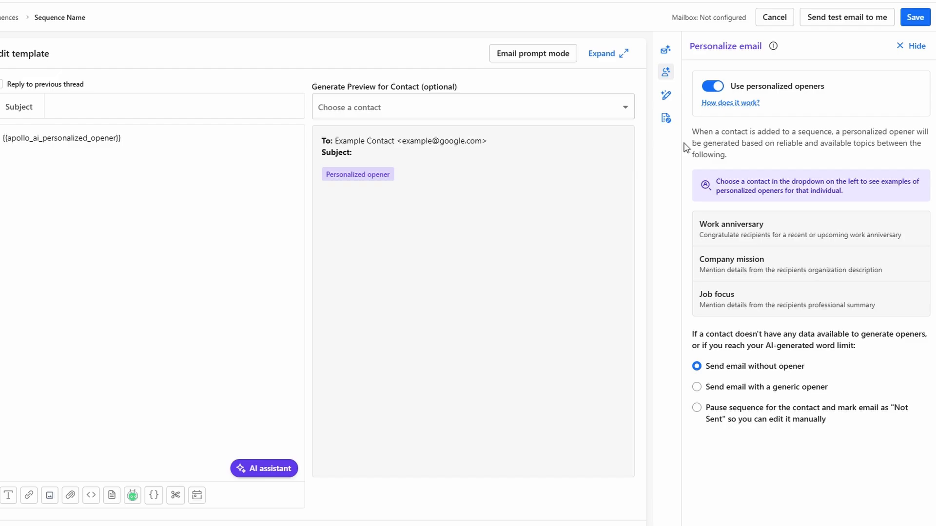
View the Rephrase selection tool and save the second email's template with the personalized opener.
left_click(666, 95)
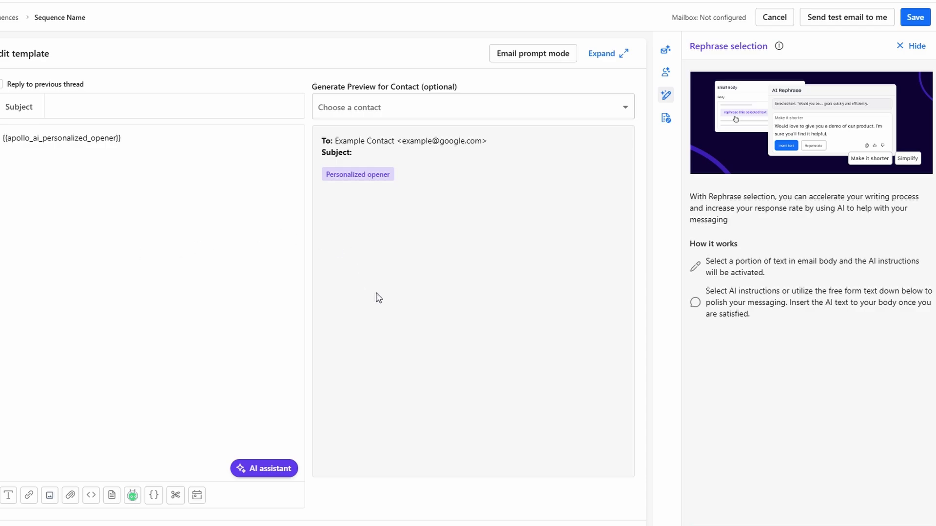
left_click(752, 515)
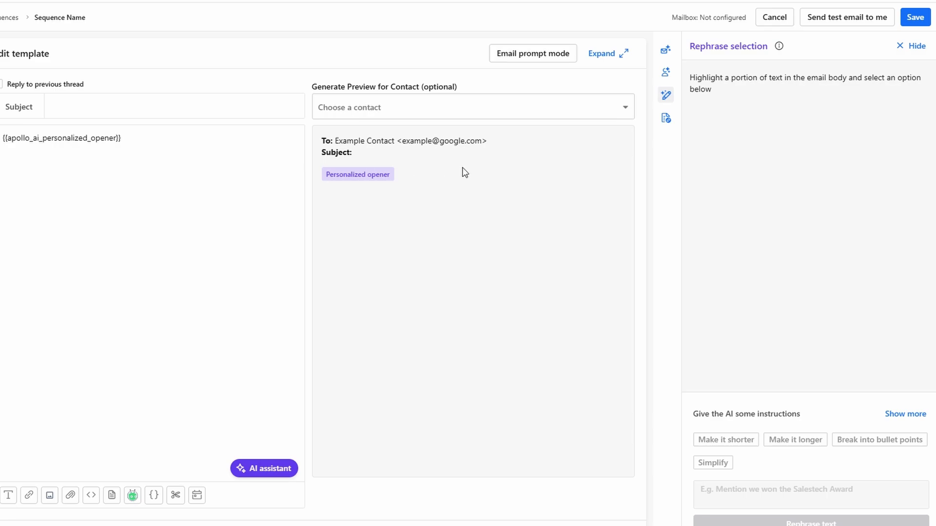
left_click(915, 19)
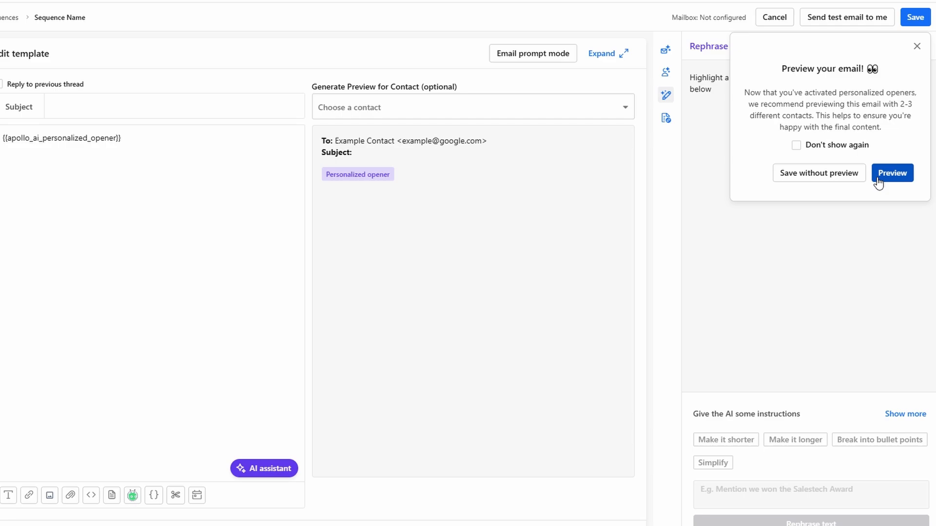
left_click(892, 173)
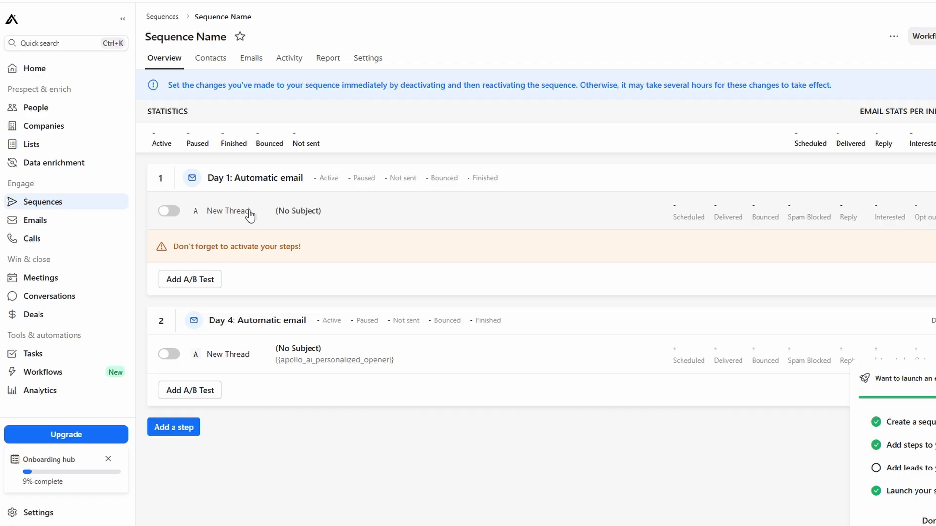
Check the email template of the Day 1 step and return to the sequence overview.
left_click(325, 218)
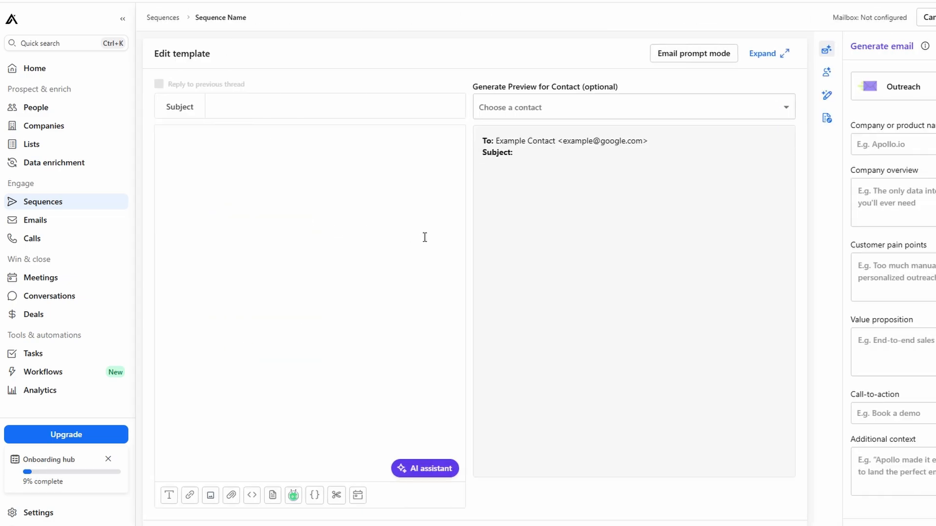
left_click(923, 22)
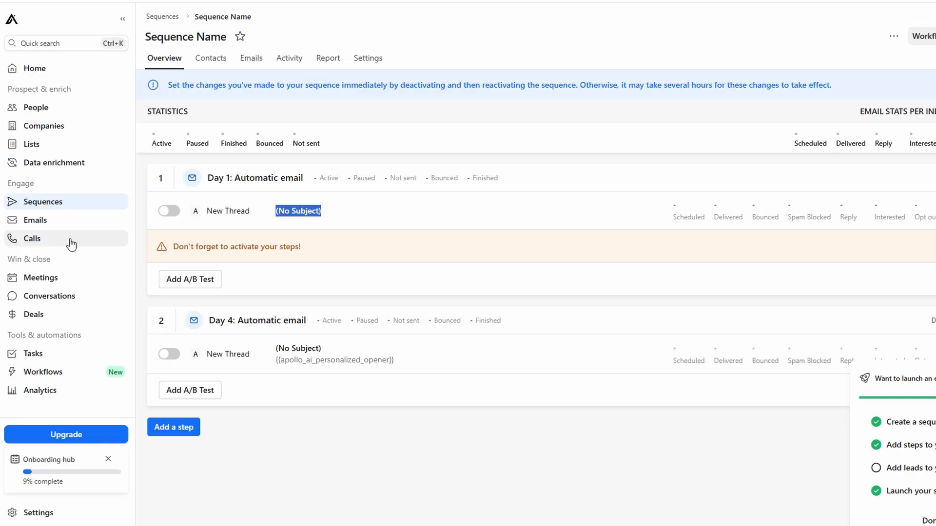
Read the description of the voice dialer and call tasks on the Calls page.
left_click(70, 238)
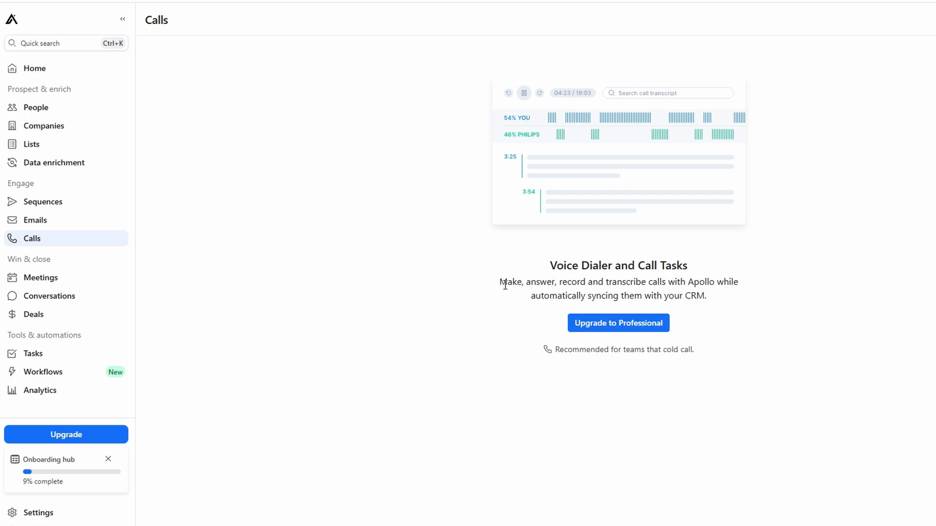
left_click_drag(501, 285, 746, 297)
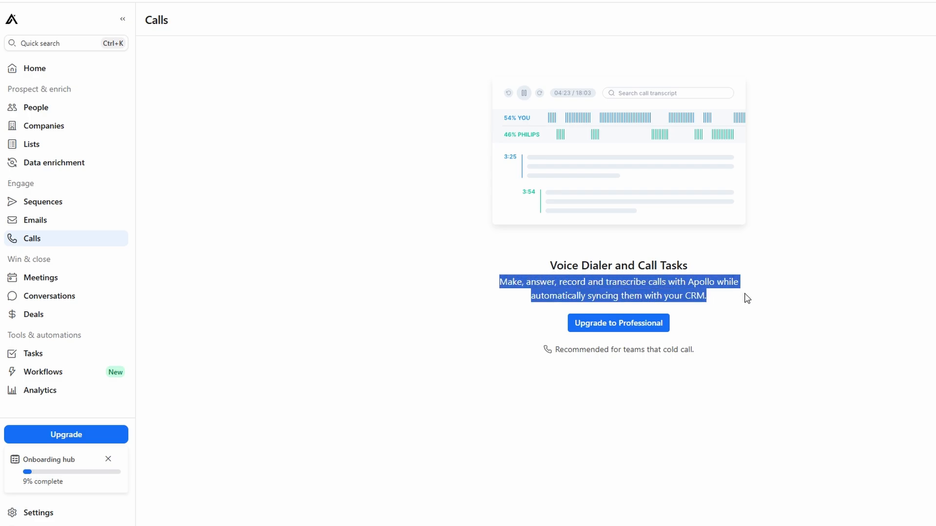
left_click(720, 303)
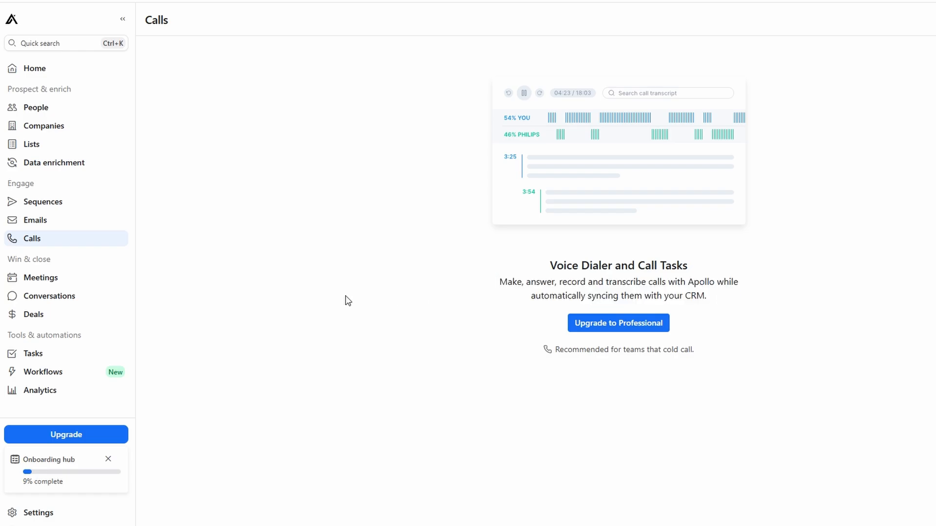
Try to connect a Google calendar from the Meetings page using the signed-in Google account.
left_click(63, 285)
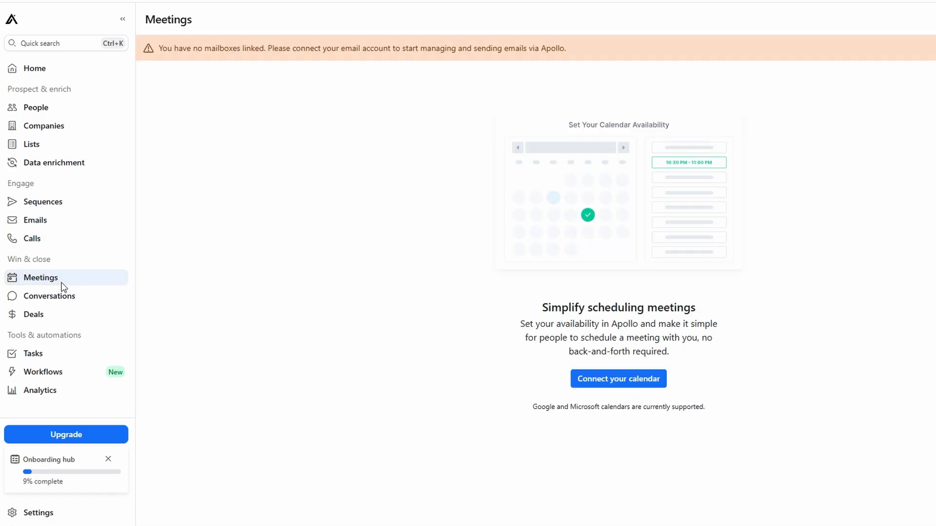
left_click(600, 380)
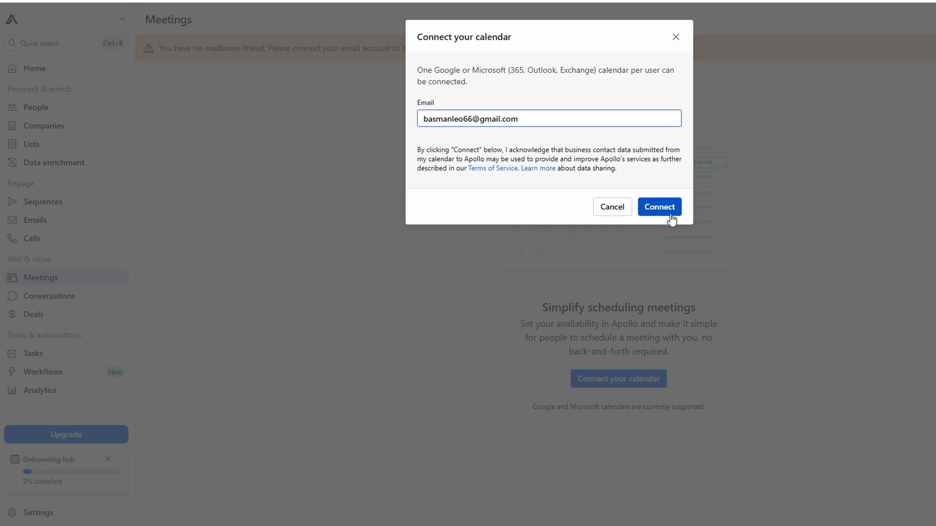
left_click(653, 209)
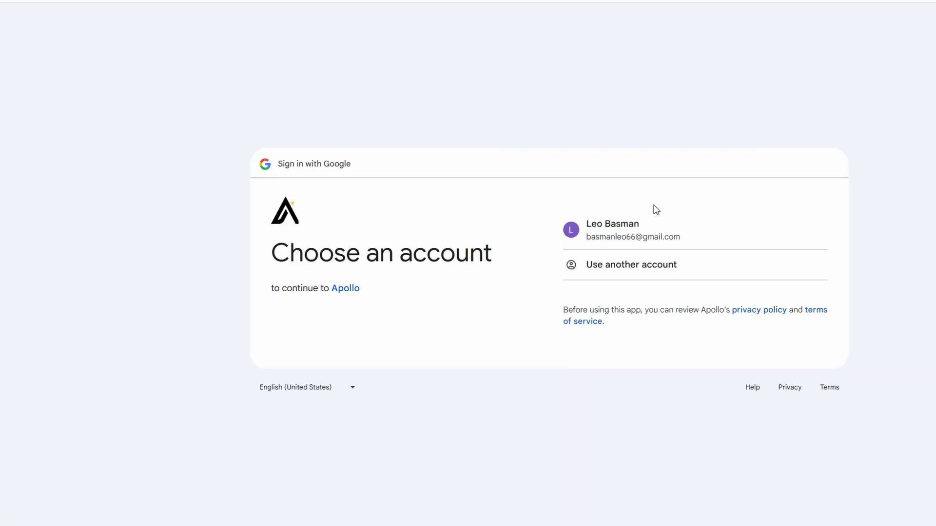
left_click(664, 236)
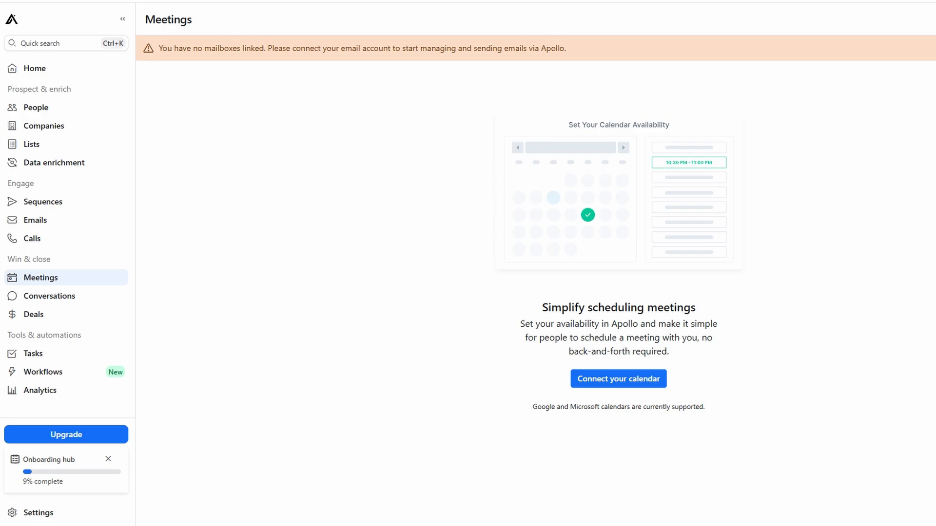
Look through the available filters on the Tasks page, hide them again and go to Analytics.
left_click(48, 354)
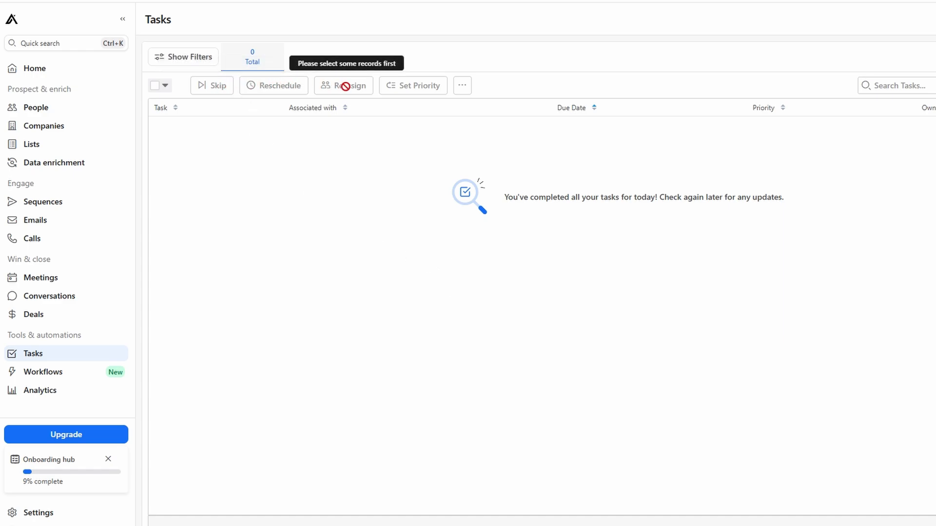
left_click(177, 62)
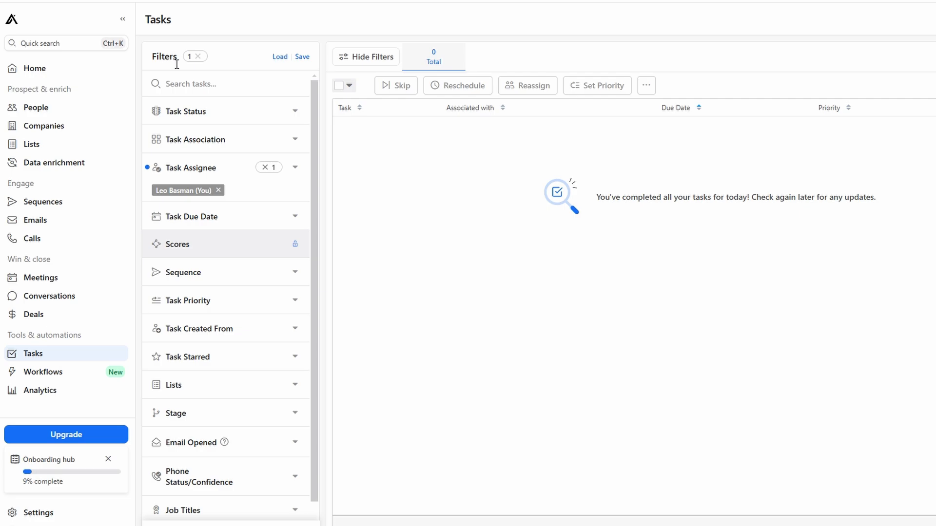
left_click(347, 63)
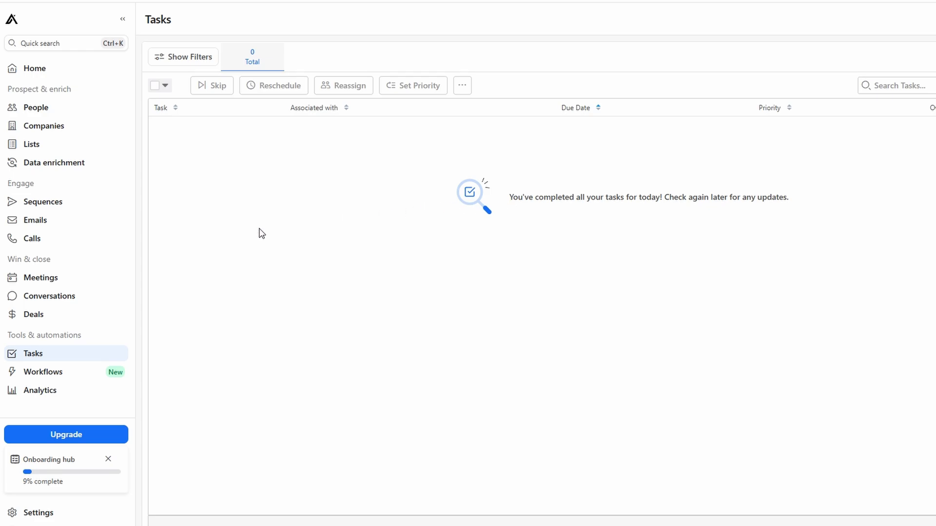
left_click(32, 389)
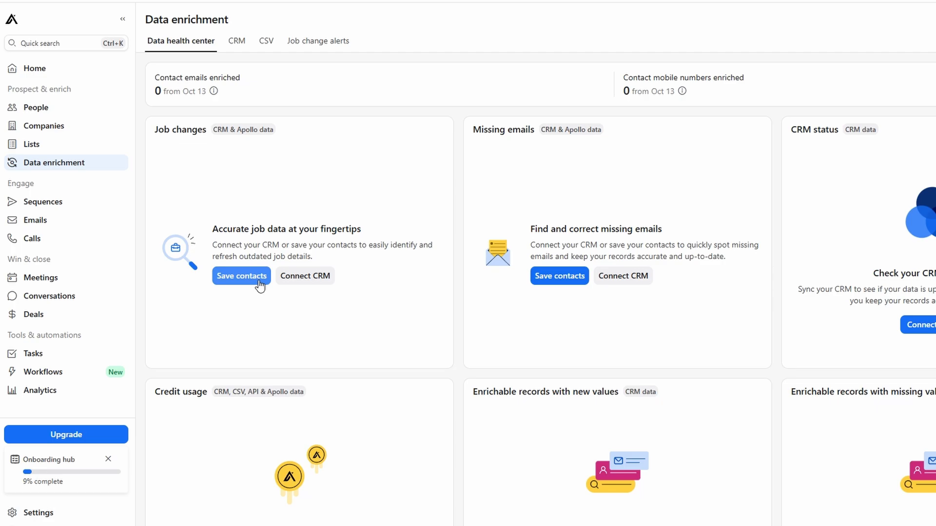
Look through the Data enrichment section's health center, CSV enrichment and job change alerts.
left_click(237, 41)
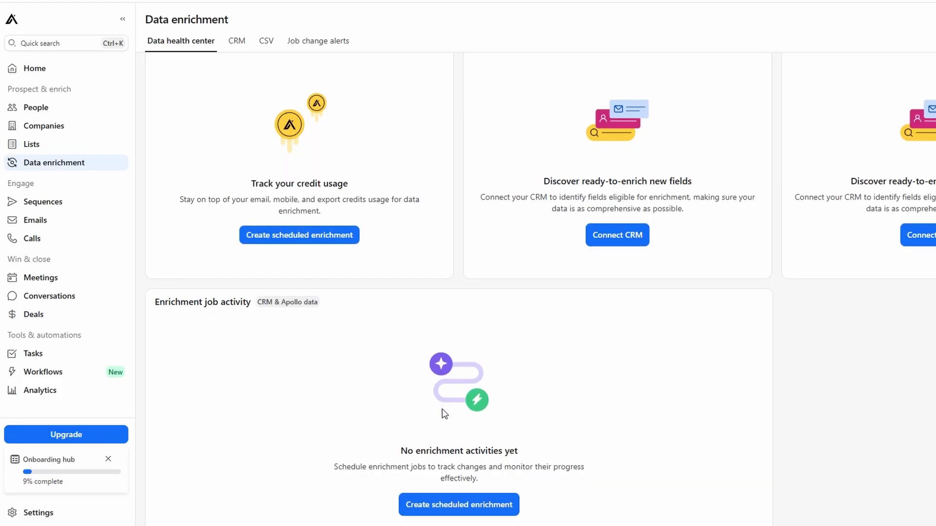
scroll(445, 414, "up", 7)
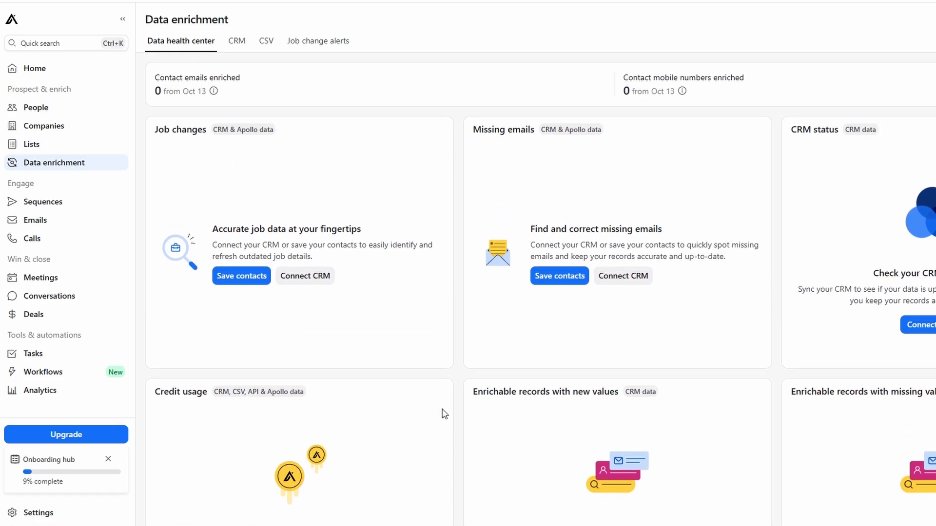
left_click(262, 44)
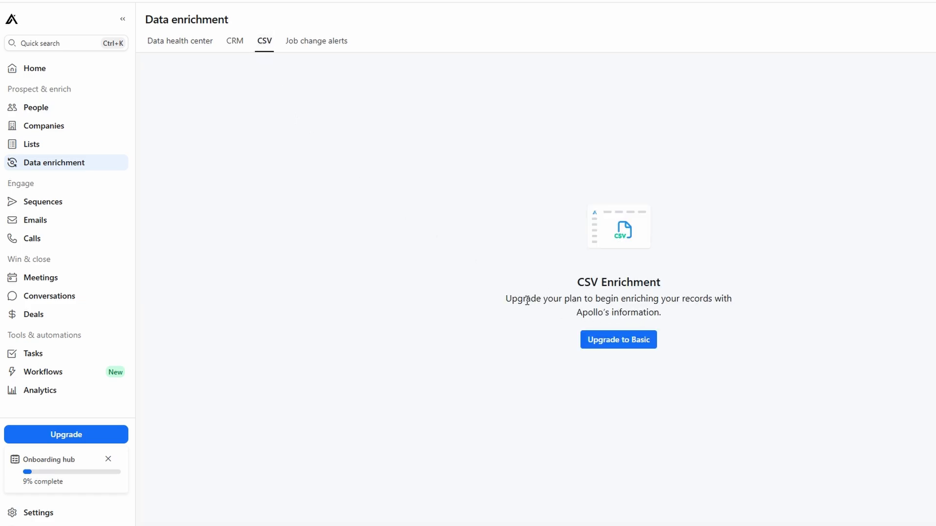
left_click_drag(596, 279, 662, 286)
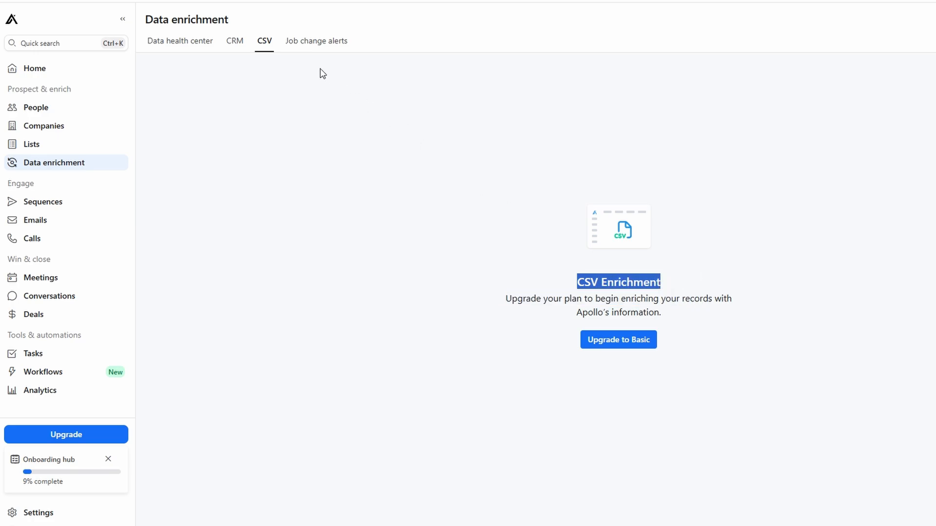
left_click(315, 47)
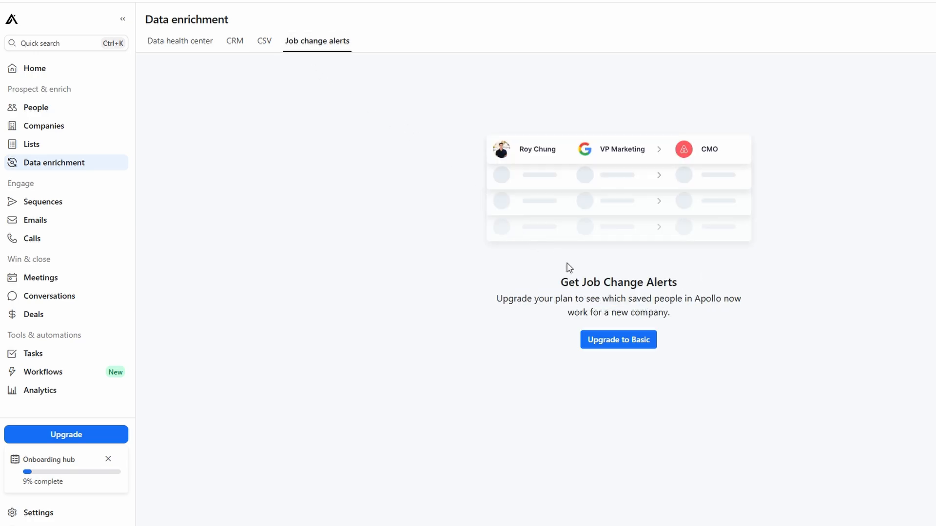